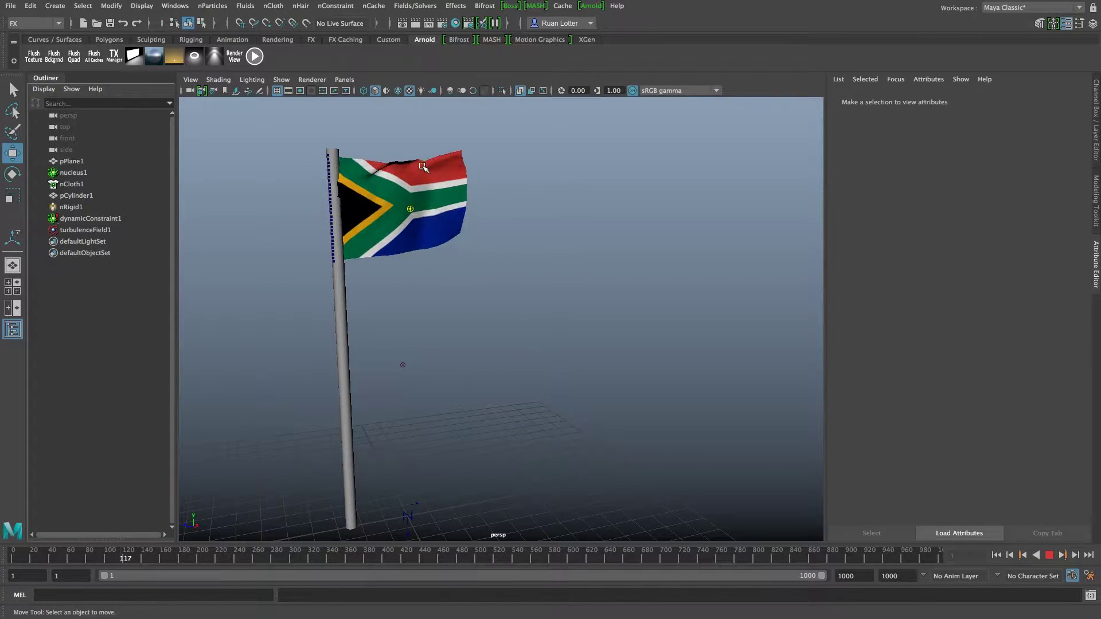
# Step: Stop the flag playback at frame 170 and start a new scene
pyautogui.click(1049, 555)
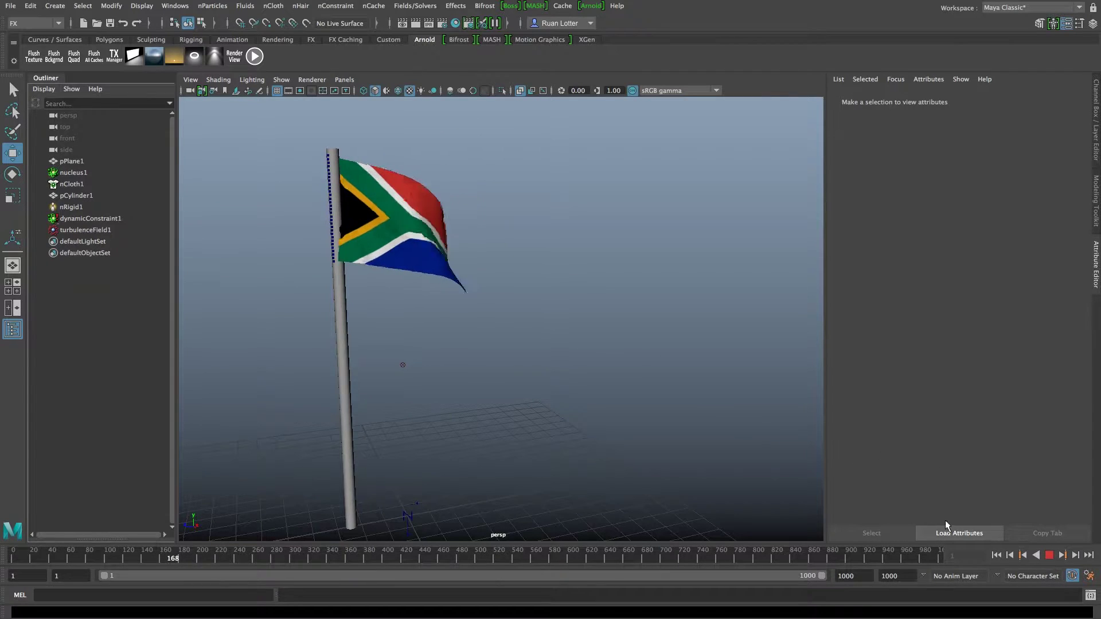
pyautogui.click(11, 6)
pyautogui.click(29, 18)
# Step: Discard the unsaved flag scene and draw a polygon plane on the grid
pyautogui.click(554, 295)
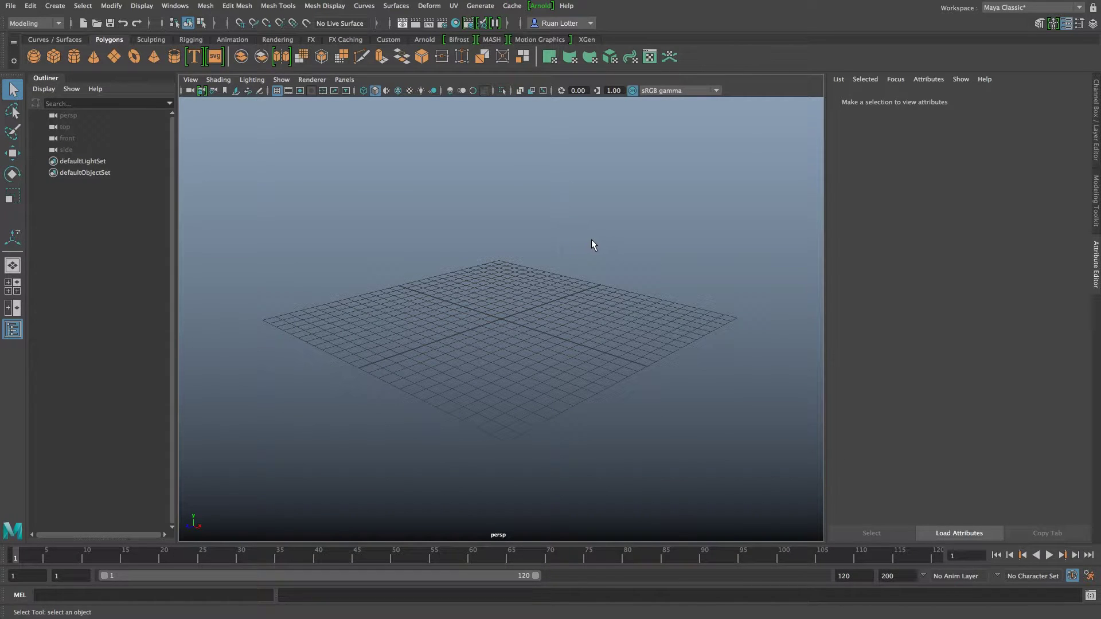
pyautogui.keyDown('alt'); pyautogui.moveTo(590, 240); pyautogui.dragTo(545, 253); pyautogui.keyUp('alt')
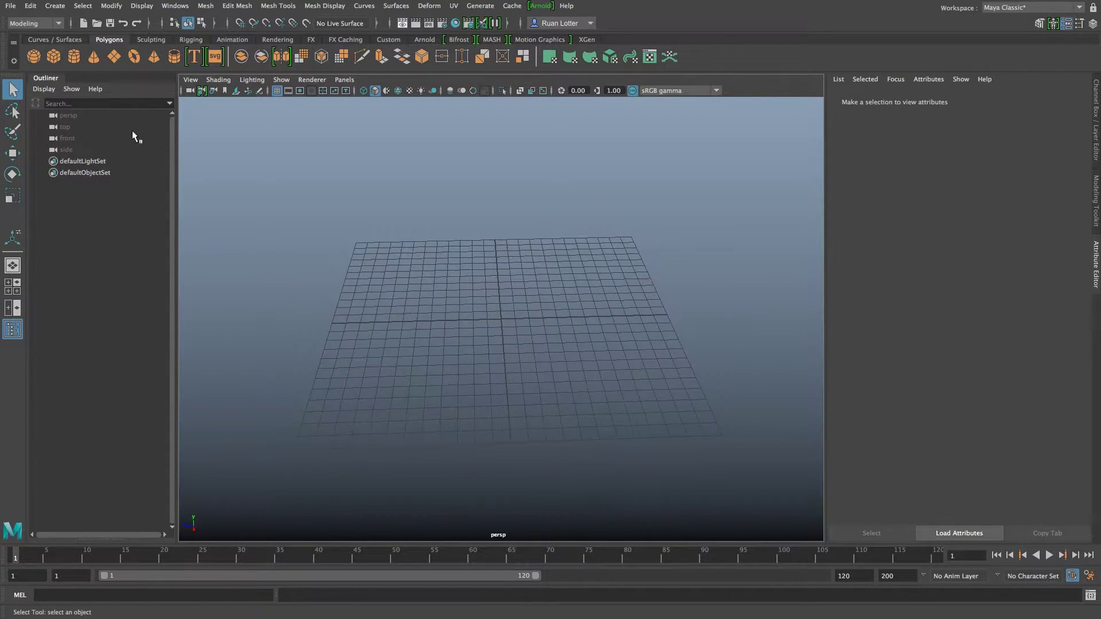
pyautogui.click(118, 56)
pyautogui.keyDown('alt'); pyautogui.moveTo(561, 246); pyautogui.dragTo(642, 281, button='right'); pyautogui.keyUp('alt')
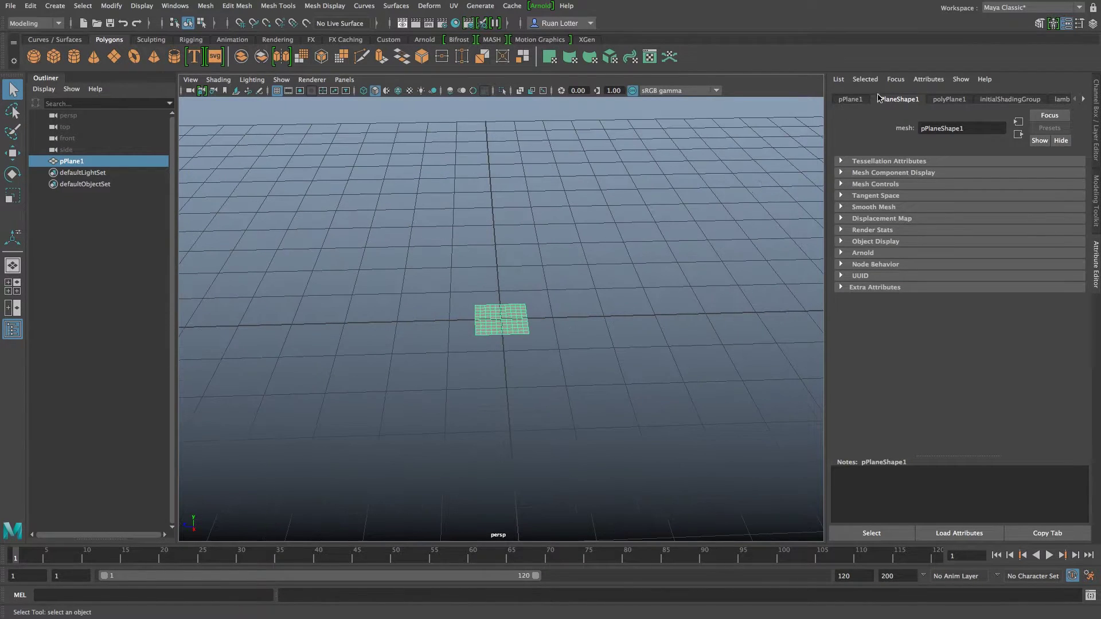
# Step: Set the plane's width to 6 and height to 4 in polyPlane1
pyautogui.click(950, 101)
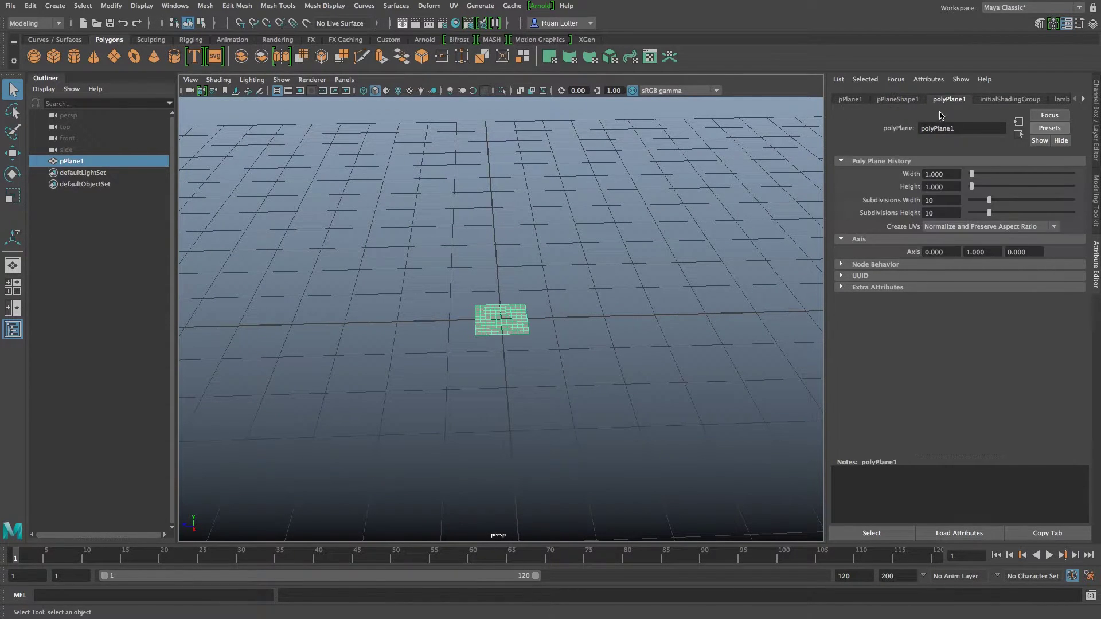
pyautogui.click(947, 174)
pyautogui.write('6')
pyautogui.press('Tab')
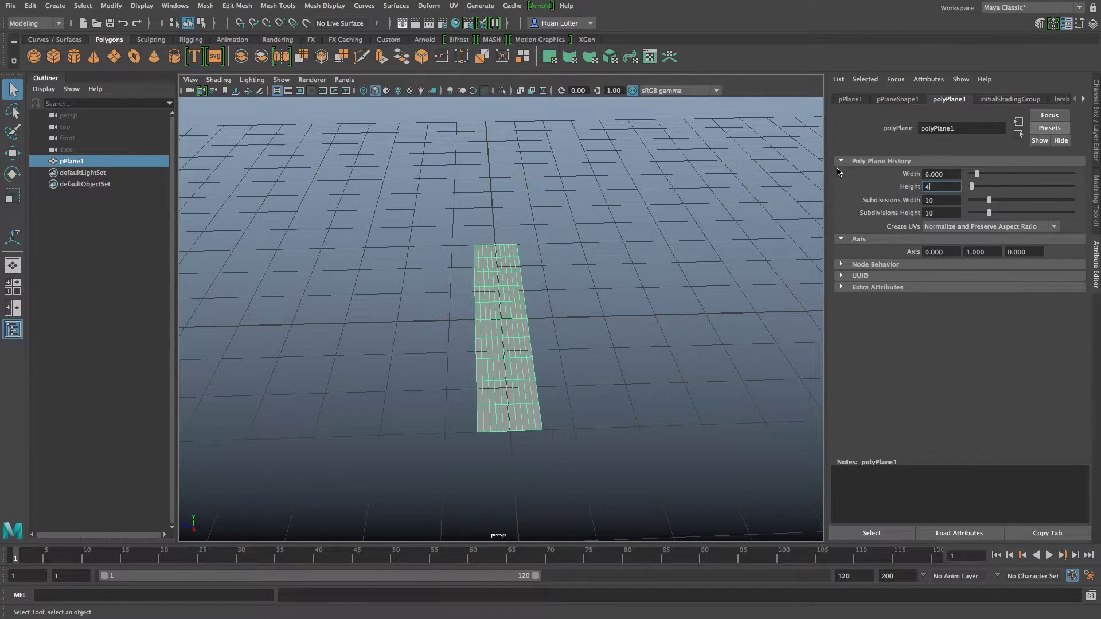
pyautogui.press('Tab')
pyautogui.keyDown('alt'); pyautogui.moveTo(422, 347); pyautogui.dragTo(551, 352); pyautogui.keyUp('alt')
pyautogui.moveTo(628, 330)
pyautogui.keyDown('alt'); pyautogui.mouseDown()
pyautogui.moveTo(595, 357)
pyautogui.moveTo(630, 321)
pyautogui.mouseUp(); pyautogui.keyUp('alt')
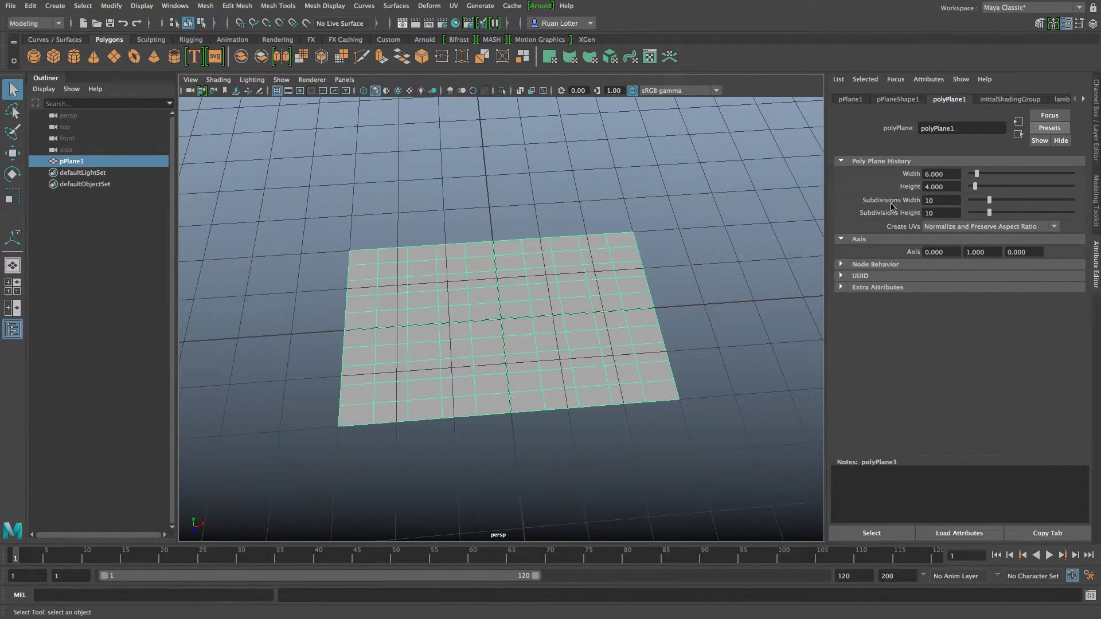
# Step: Give the plane 30 width and 30 height subdivisions
pyautogui.doubleClick(936, 200)
pyautogui.write('30')
pyautogui.press('Tab')
pyautogui.write('30')
pyautogui.press('Tab')
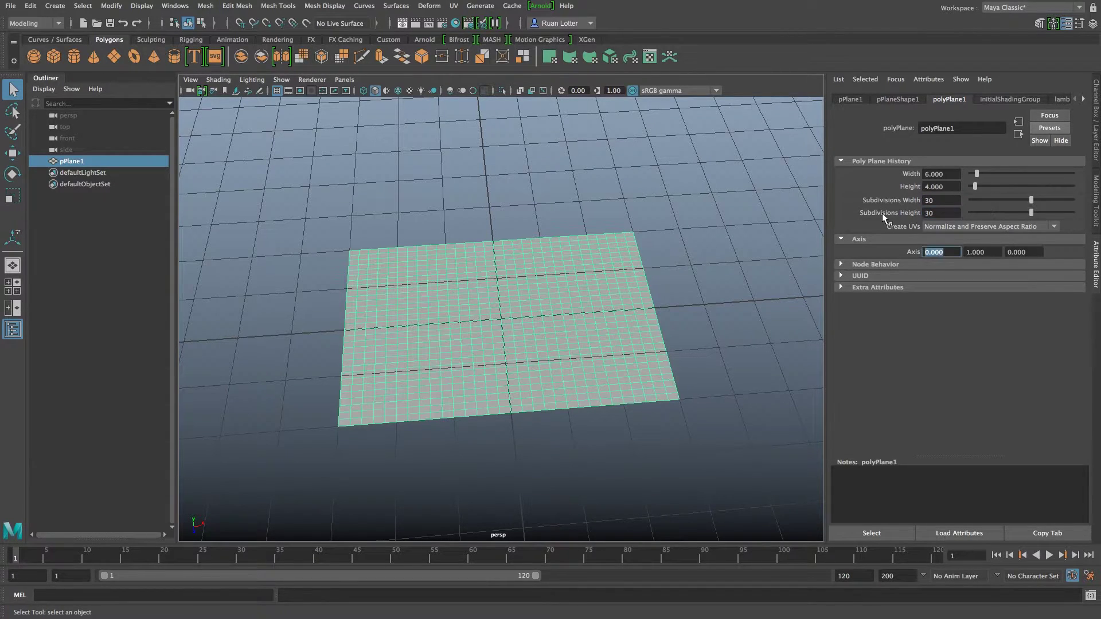
# Step: Rotate the plane to exactly 90° on X so it stands upright
pyautogui.write('q')
pyautogui.click(703, 312)
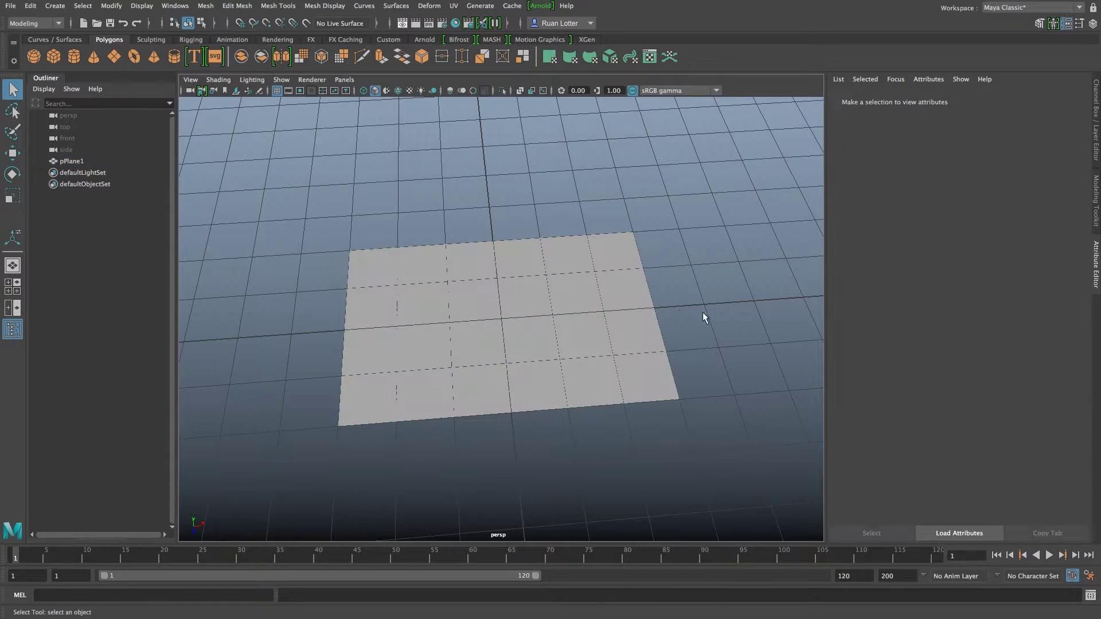
pyautogui.keyDown('alt'); pyautogui.moveTo(703, 312); pyautogui.dragTo(574, 302); pyautogui.keyUp('alt')
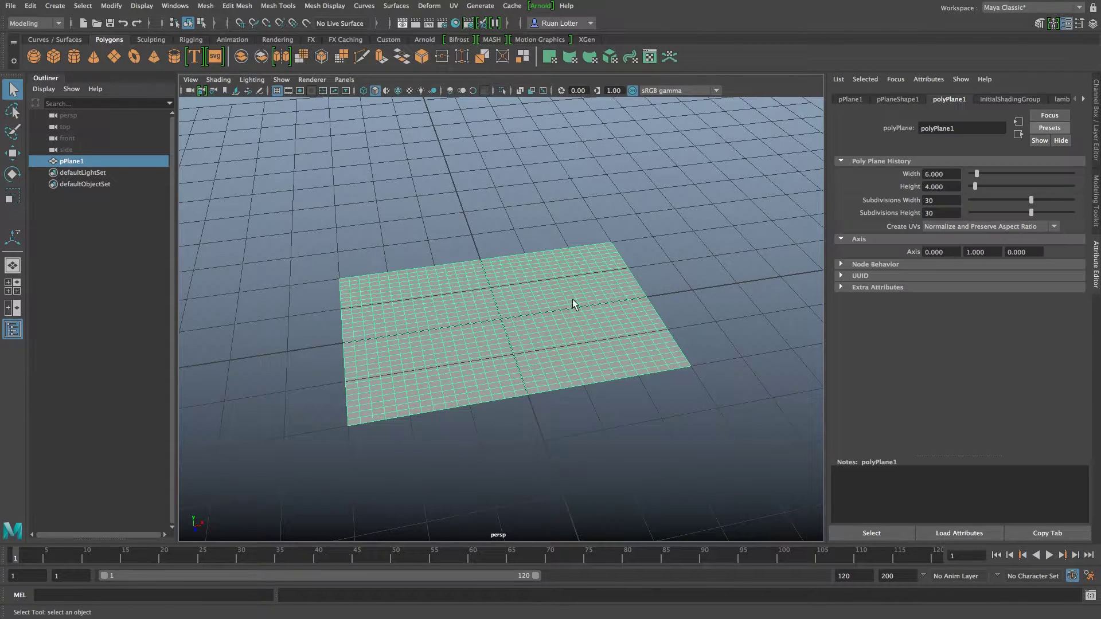
pyautogui.press('e')
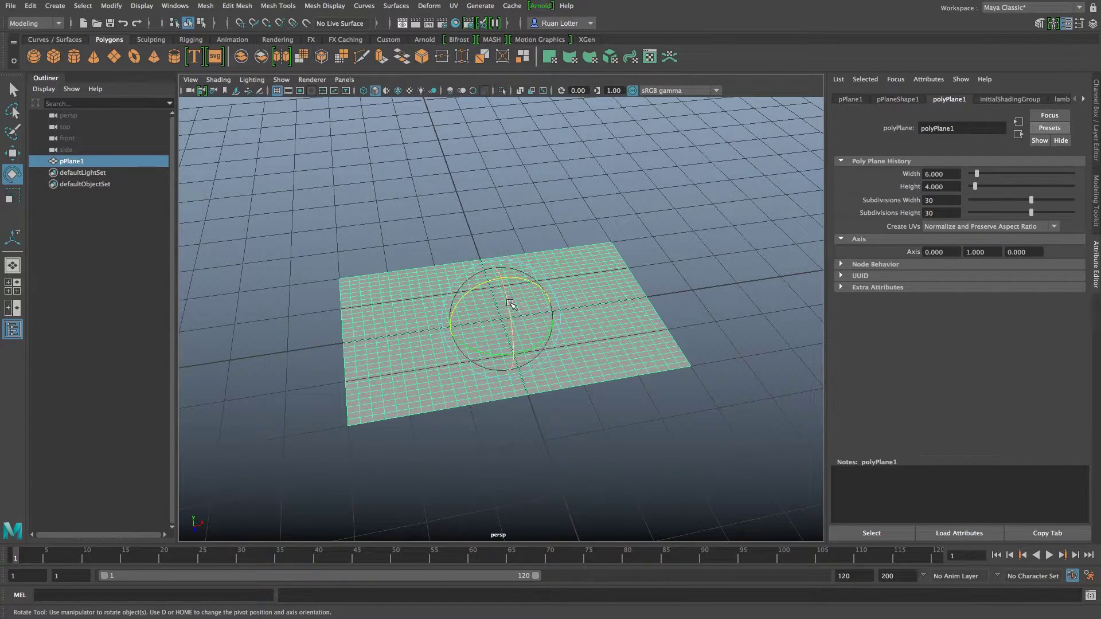
pyautogui.moveTo(505, 295); pyautogui.dragTo(514, 367)
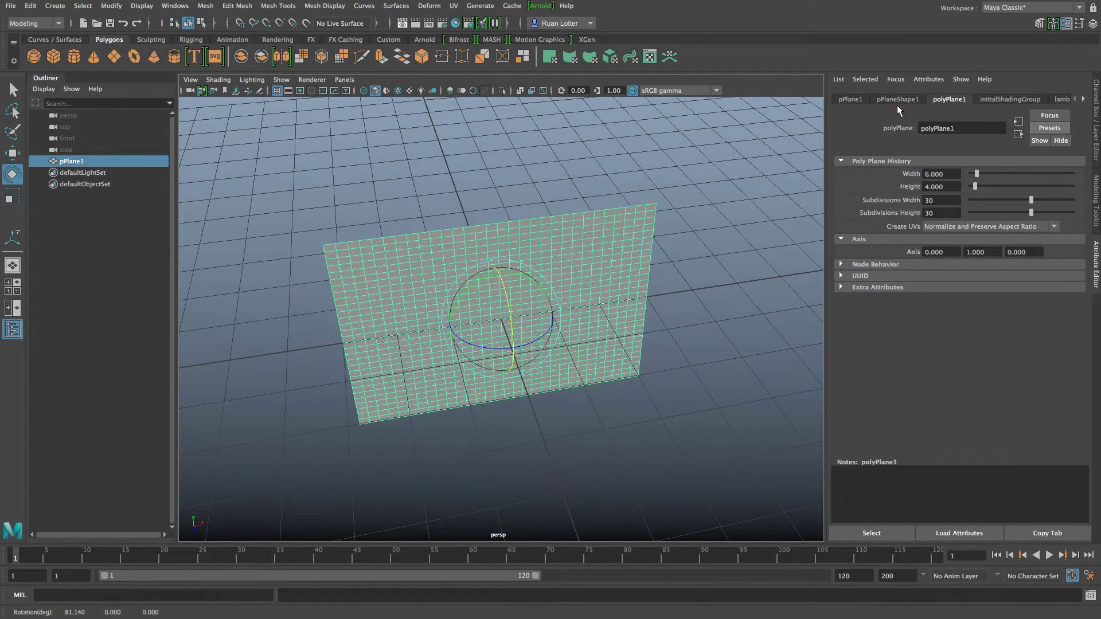
pyautogui.click(891, 99)
pyautogui.click(851, 99)
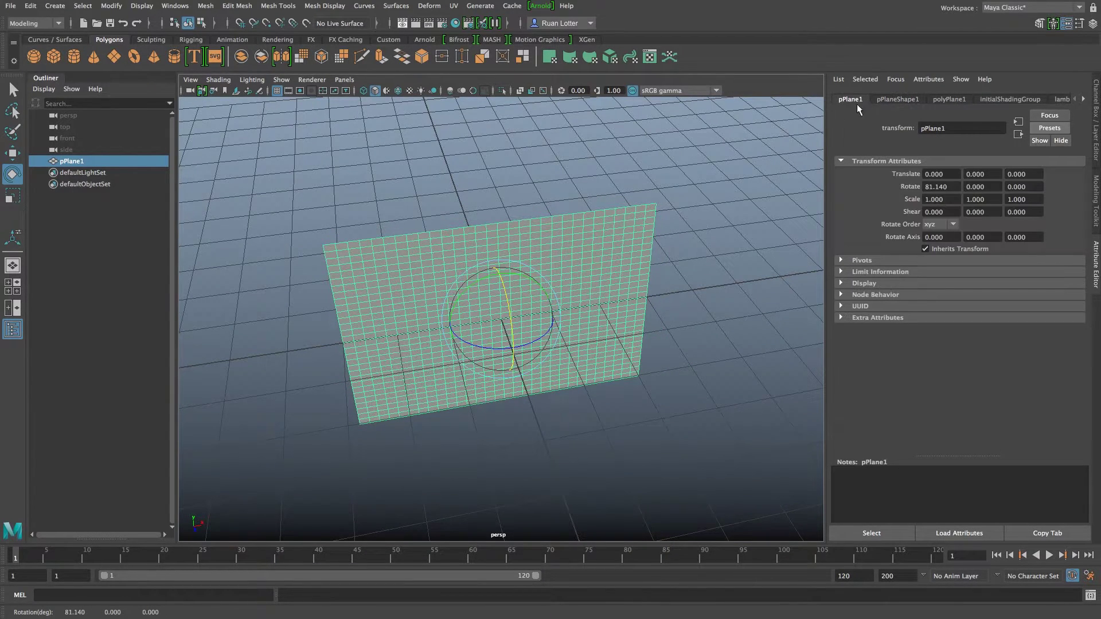
pyautogui.doubleClick(947, 187)
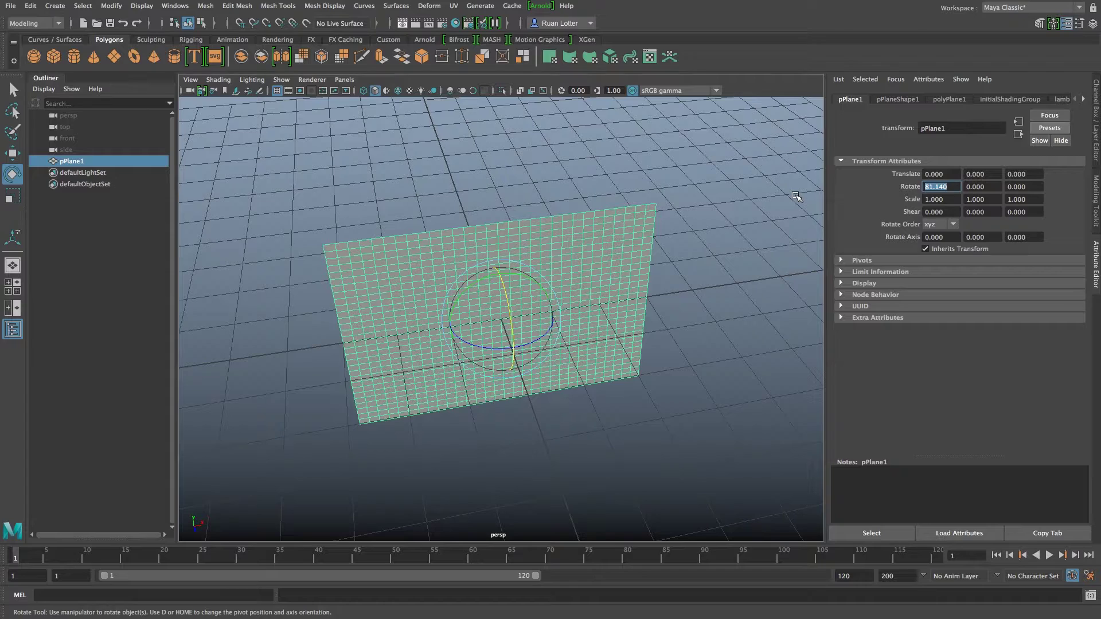
pyautogui.write('90')
pyautogui.press('Return')
# Step: Reframe the view on the upright plane and reselect it
pyautogui.press('q')
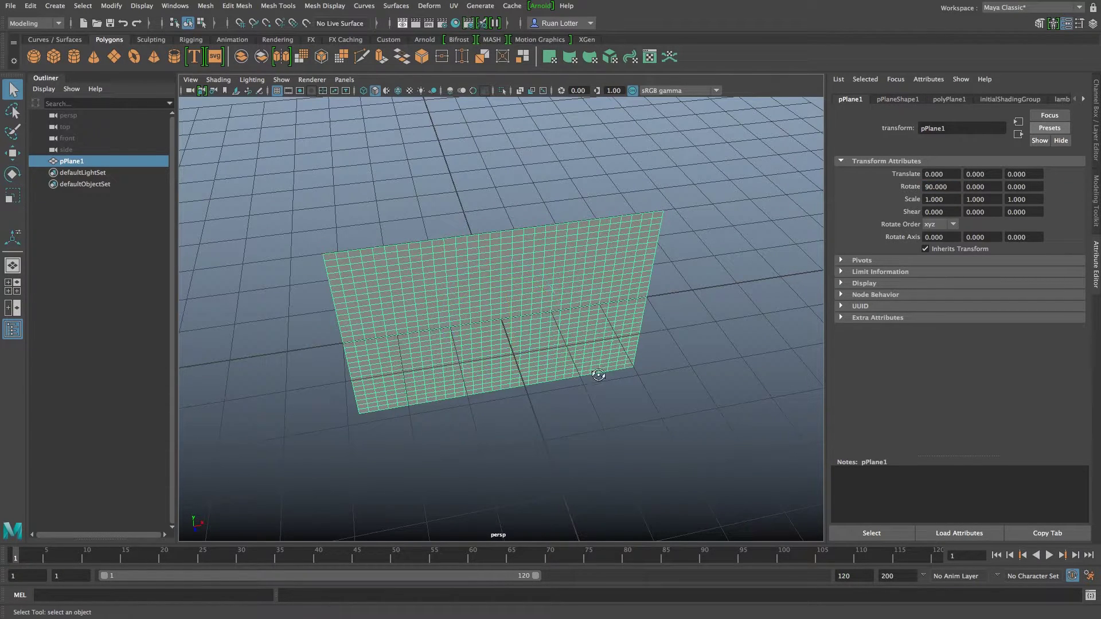
pyautogui.keyDown('alt'); pyautogui.moveTo(598, 375); pyautogui.dragTo(684, 322); pyautogui.keyUp('alt')
pyautogui.click(683, 321)
pyautogui.click(497, 224)
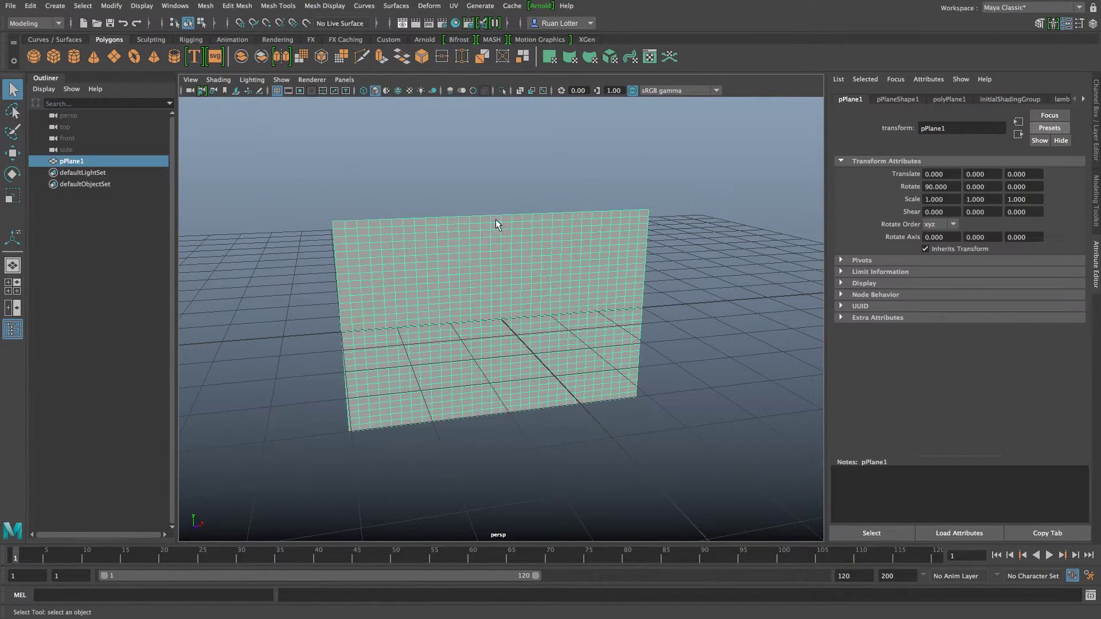
pyautogui.keyDown('alt'); pyautogui.moveTo(545, 320); pyautogui.dragTo(504, 294, button='right'); pyautogui.keyUp('alt')
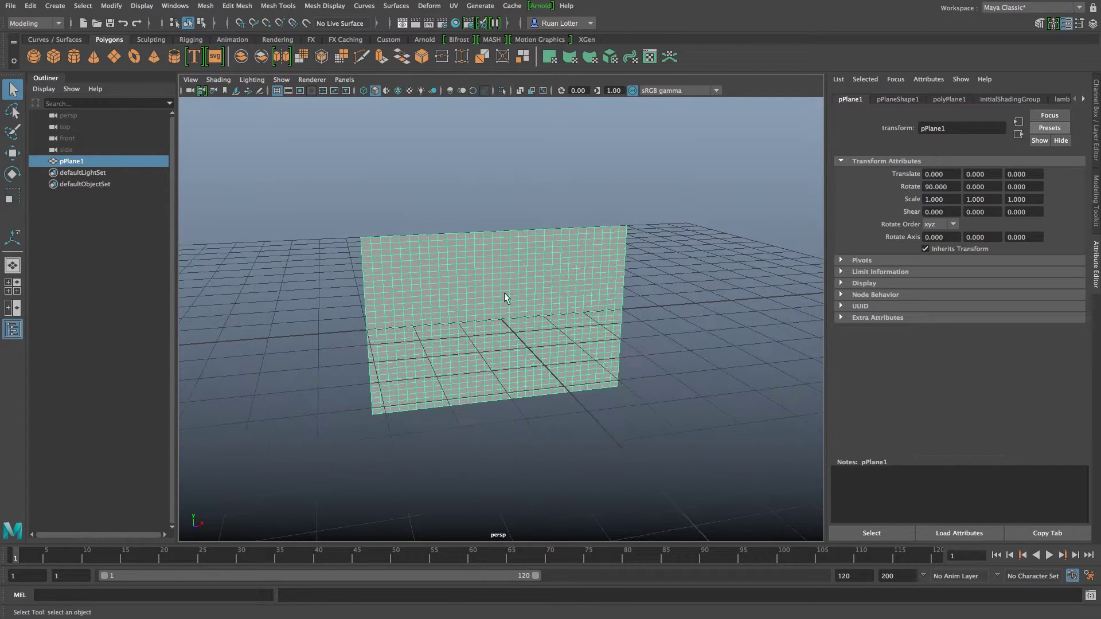
# Step: Create an Arnold aiStandard surface material in the Hypershade
pyautogui.click(456, 24)
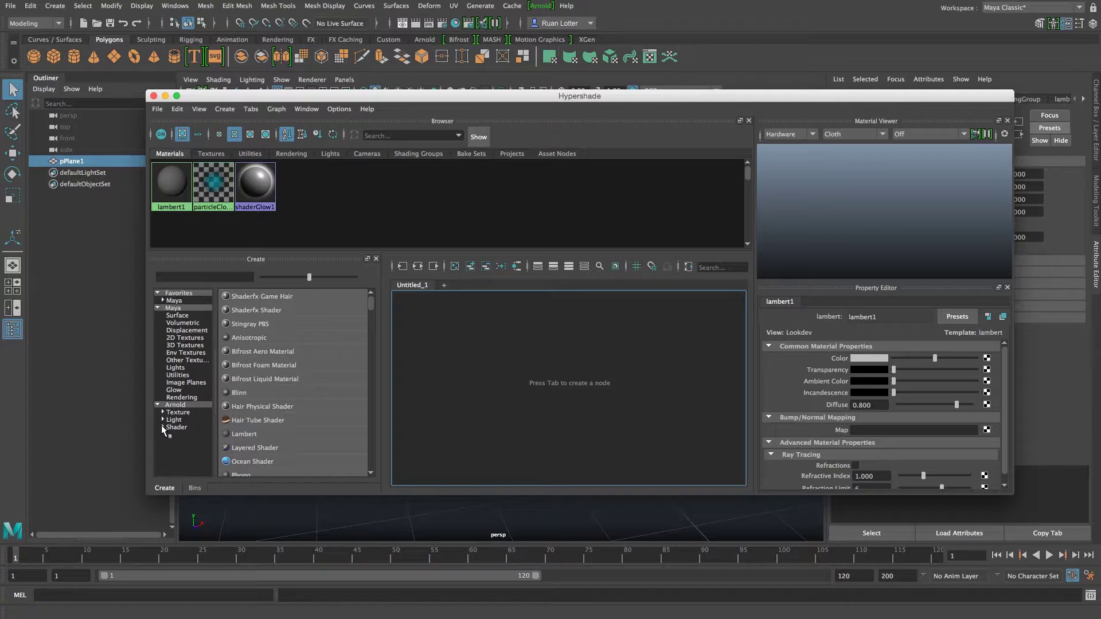
pyautogui.click(163, 427)
pyautogui.click(183, 434)
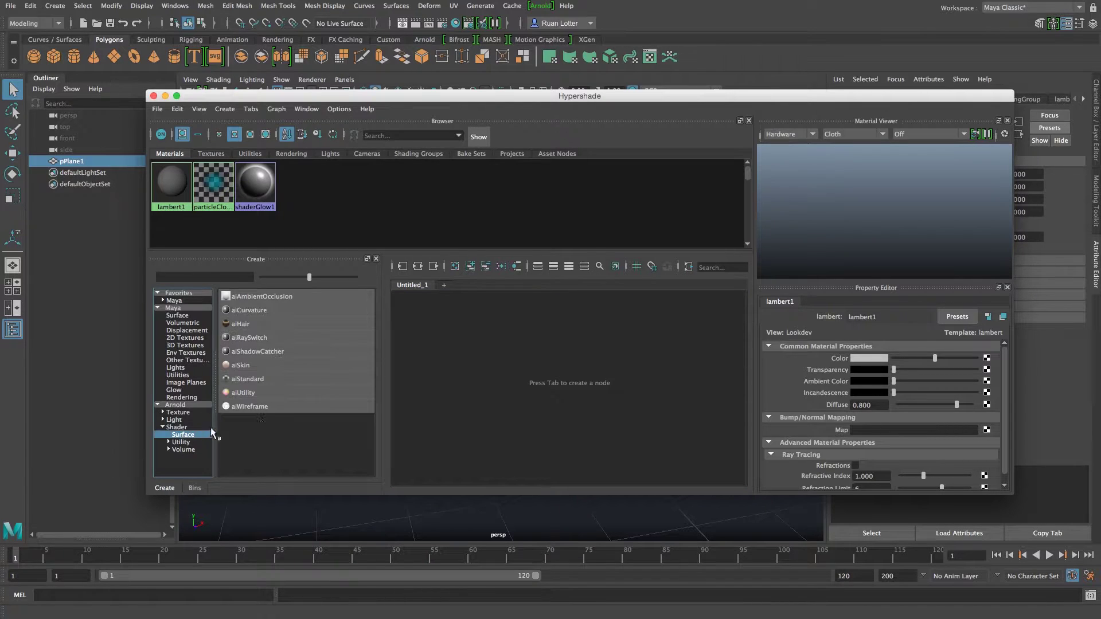
pyautogui.click(248, 379)
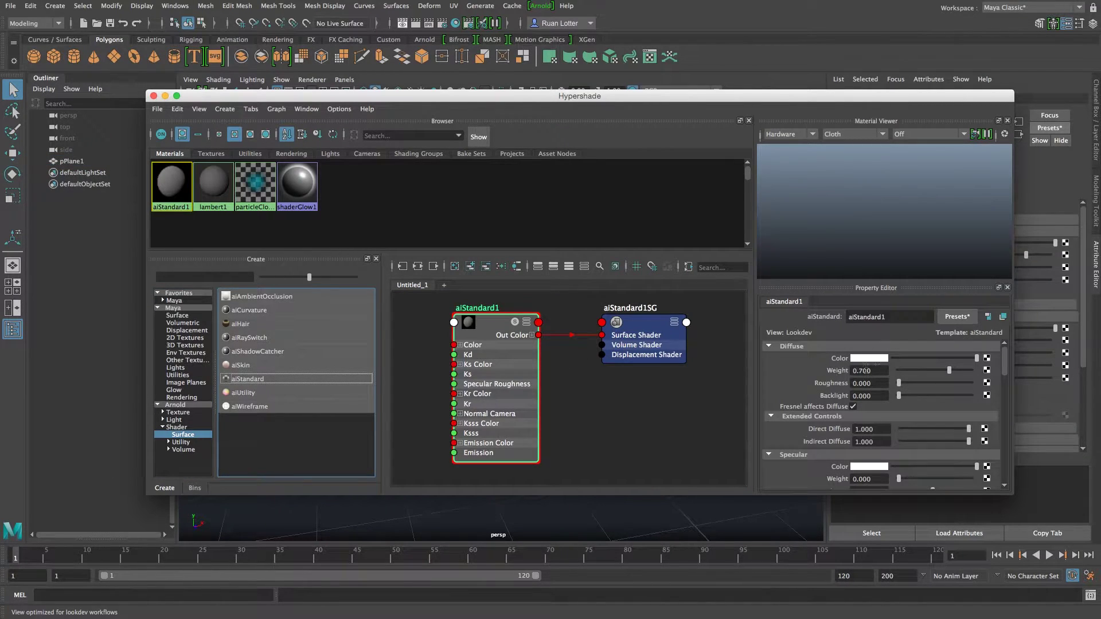
# Step: Connect a file texture to the diffuse colour and browse for its image
pyautogui.click(987, 358)
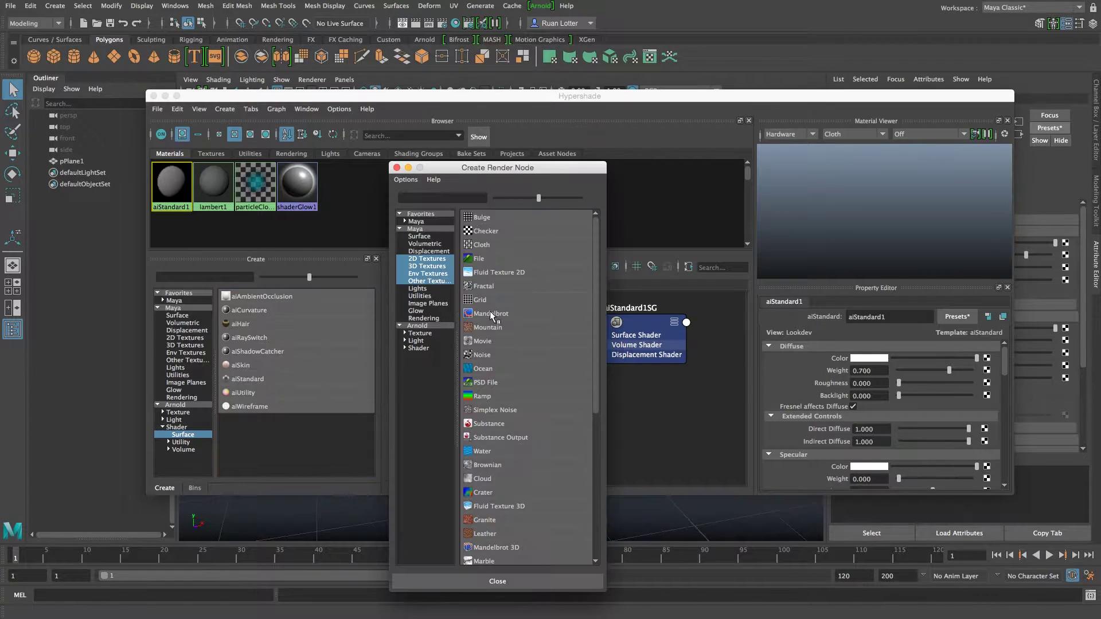
pyautogui.click(479, 263)
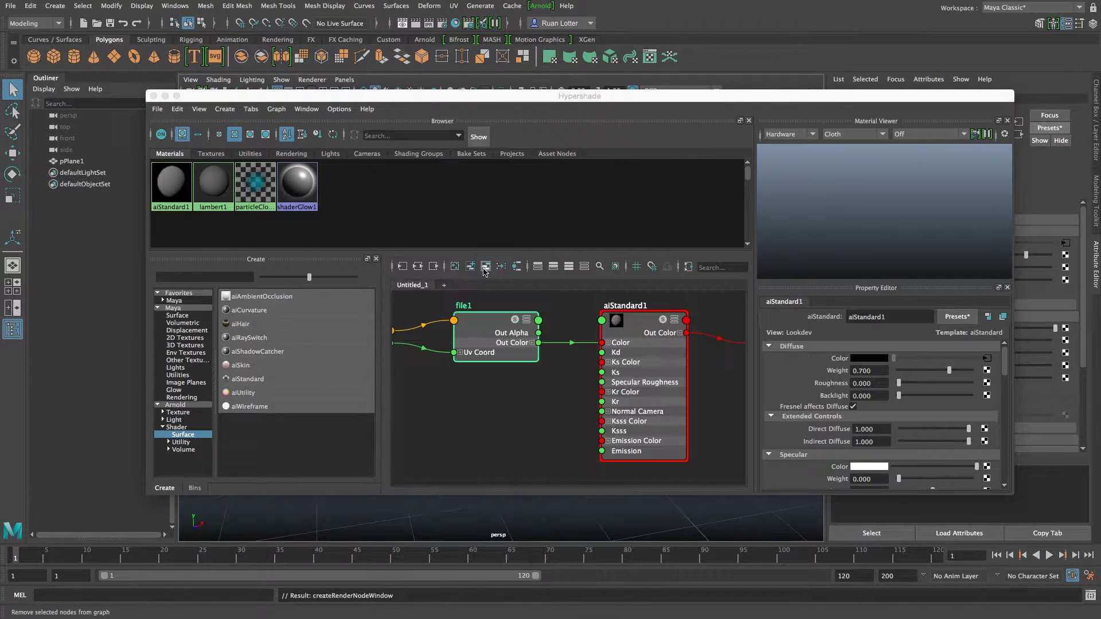
pyautogui.click(990, 395)
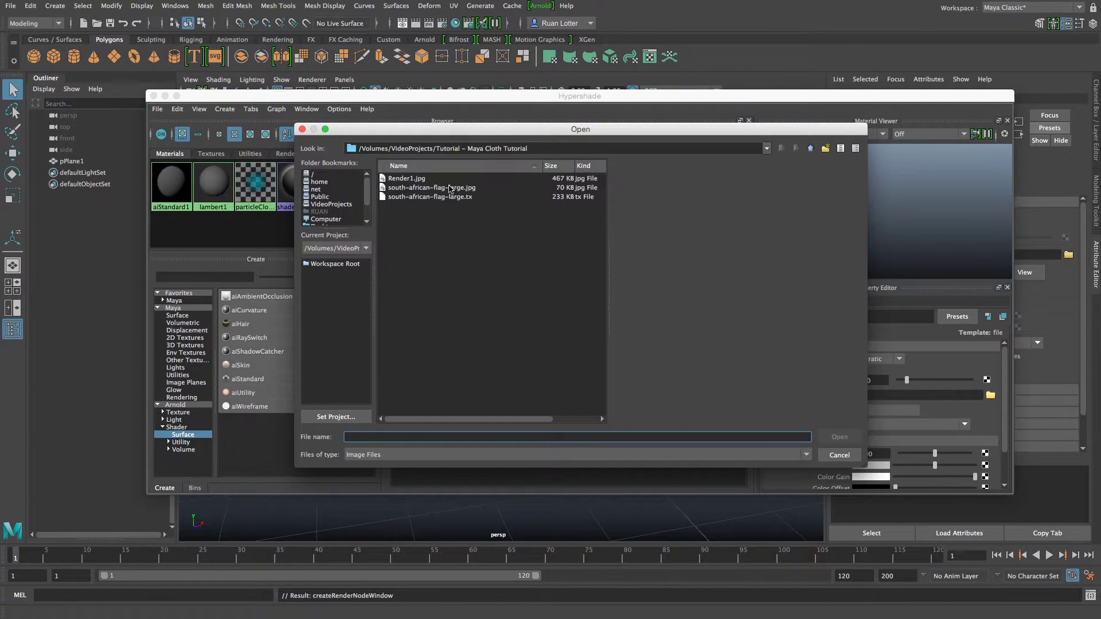
# Step: Load south-african-flag-large.jpg into file1 and drop aiStandard1 onto pPlane1
pyautogui.click(450, 188)
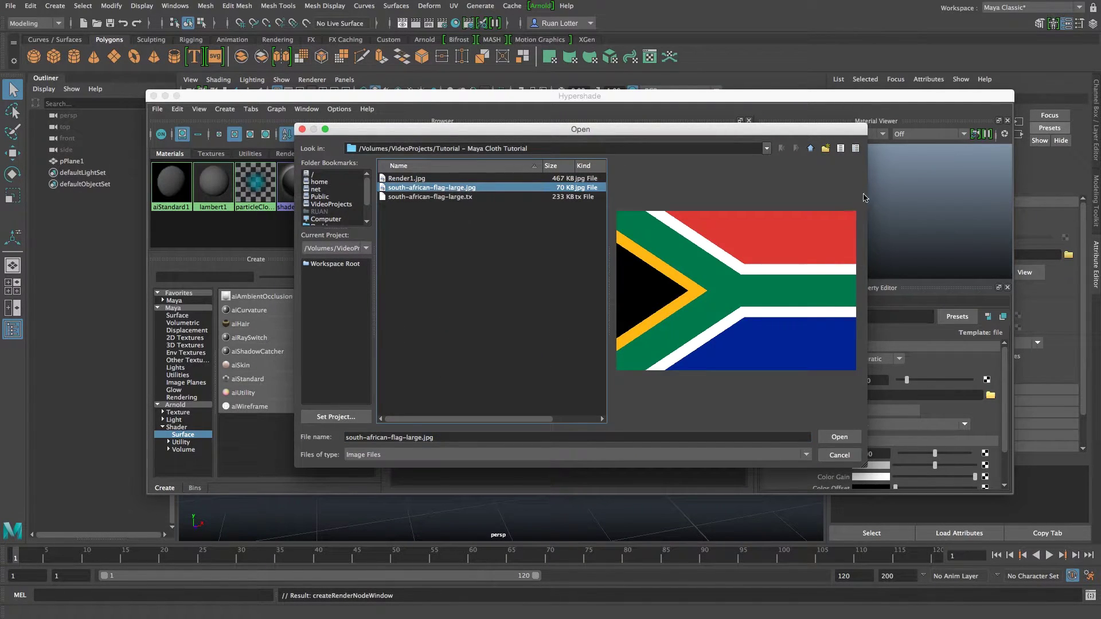
pyautogui.click(840, 438)
pyautogui.moveTo(310, 100); pyautogui.dragTo(648, 105)
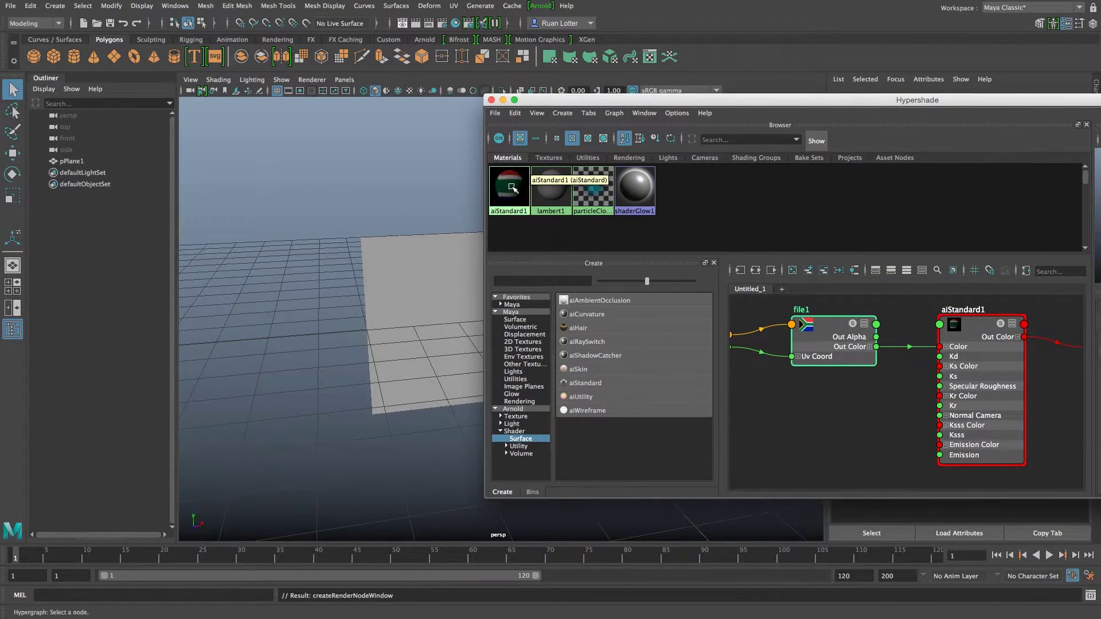
pyautogui.moveTo(512, 187); pyautogui.dragTo(420, 295, button='middle')
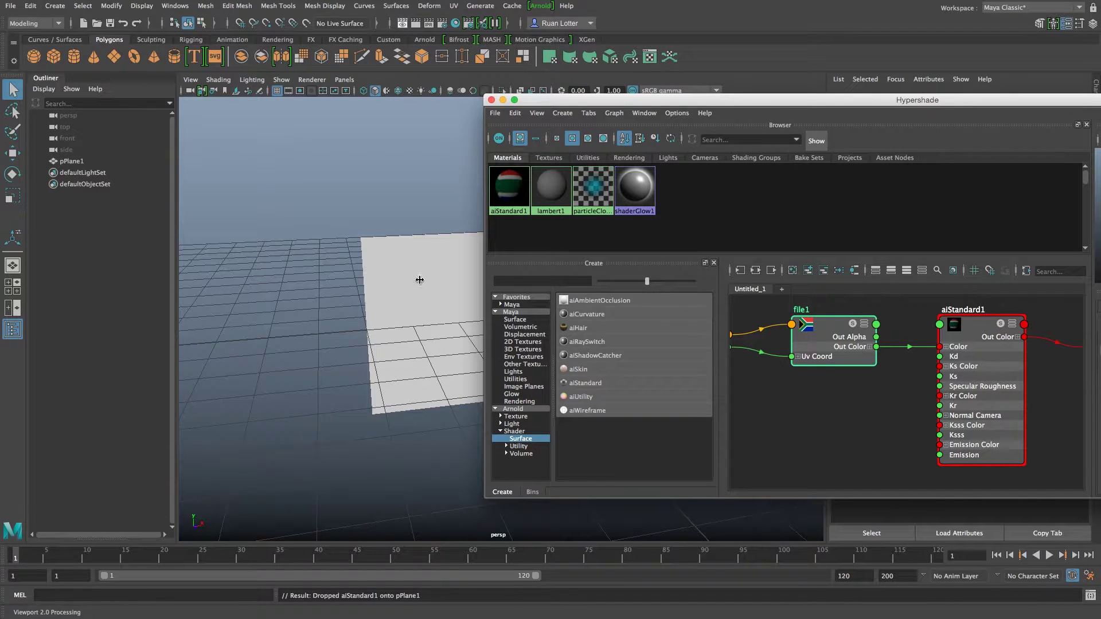
# Step: Close Hypershade, turn on Hardware Texturing to show the flag, and select the plane
pyautogui.click(490, 100)
pyautogui.moveTo(528, 187)
pyautogui.keyDown('alt'); pyautogui.mouseDown()
pyautogui.moveTo(575, 207)
pyautogui.moveTo(617, 202)
pyautogui.moveTo(531, 175)
pyautogui.mouseUp(); pyautogui.keyUp('alt')
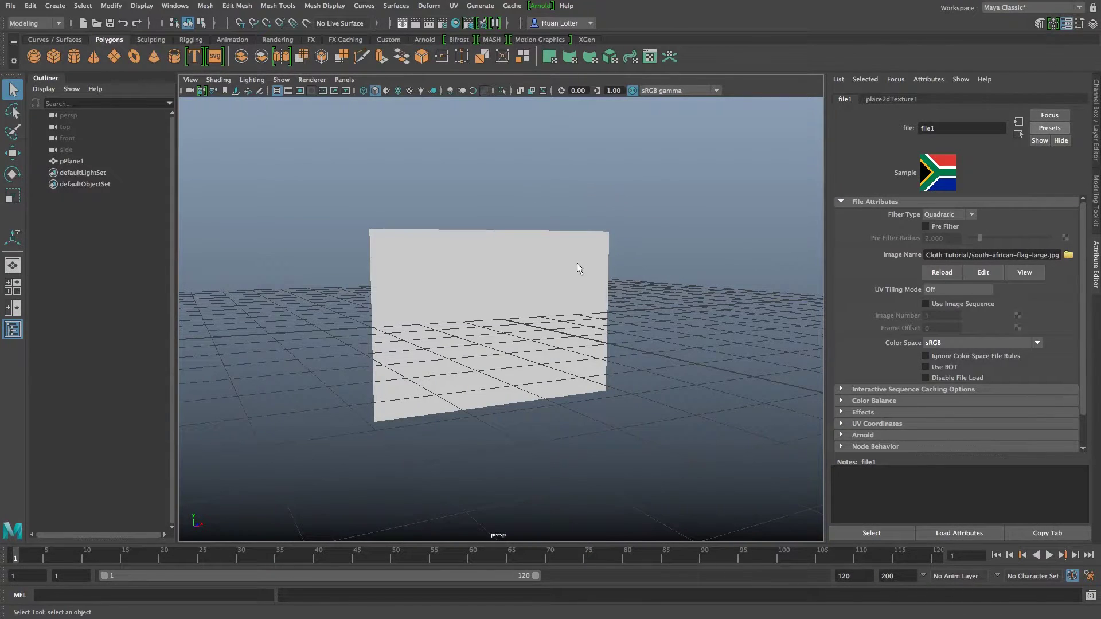
pyautogui.click(218, 80)
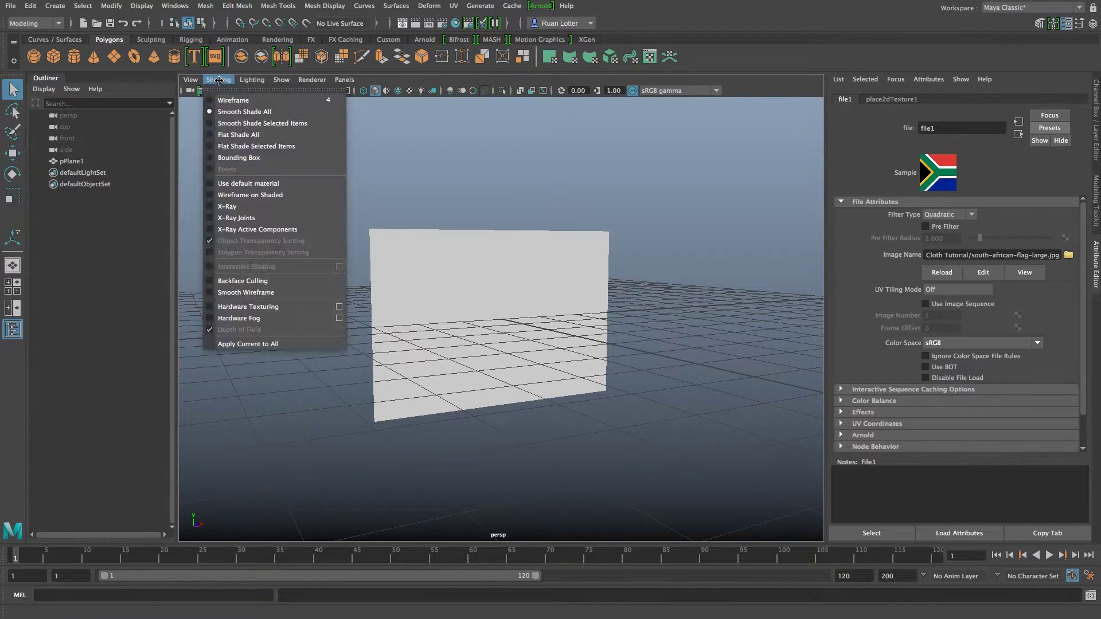
pyautogui.click(244, 308)
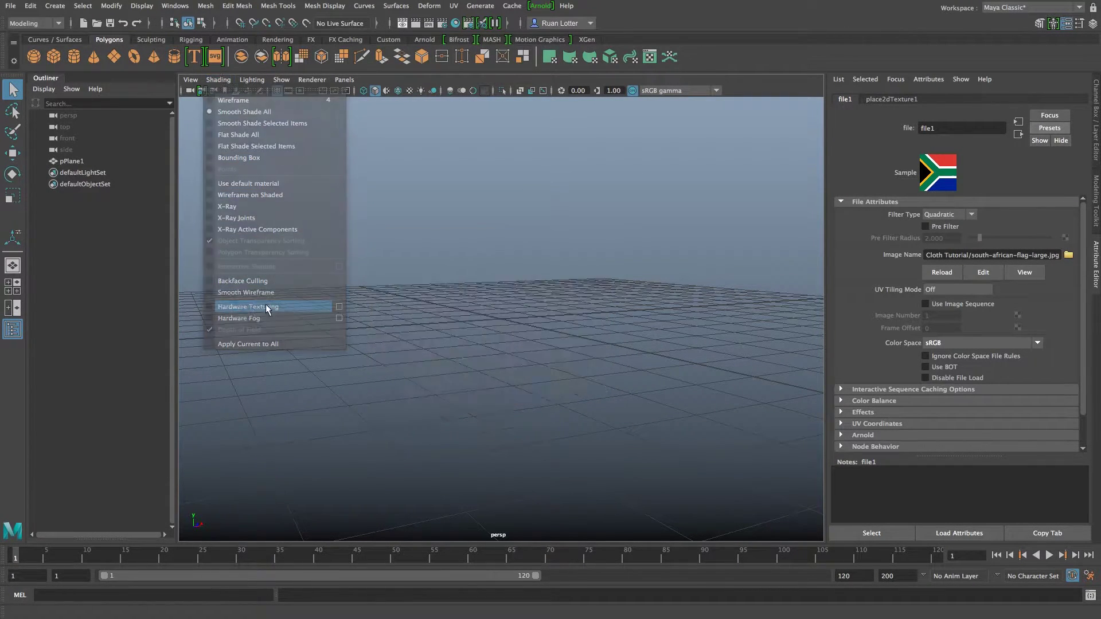
pyautogui.click(653, 230)
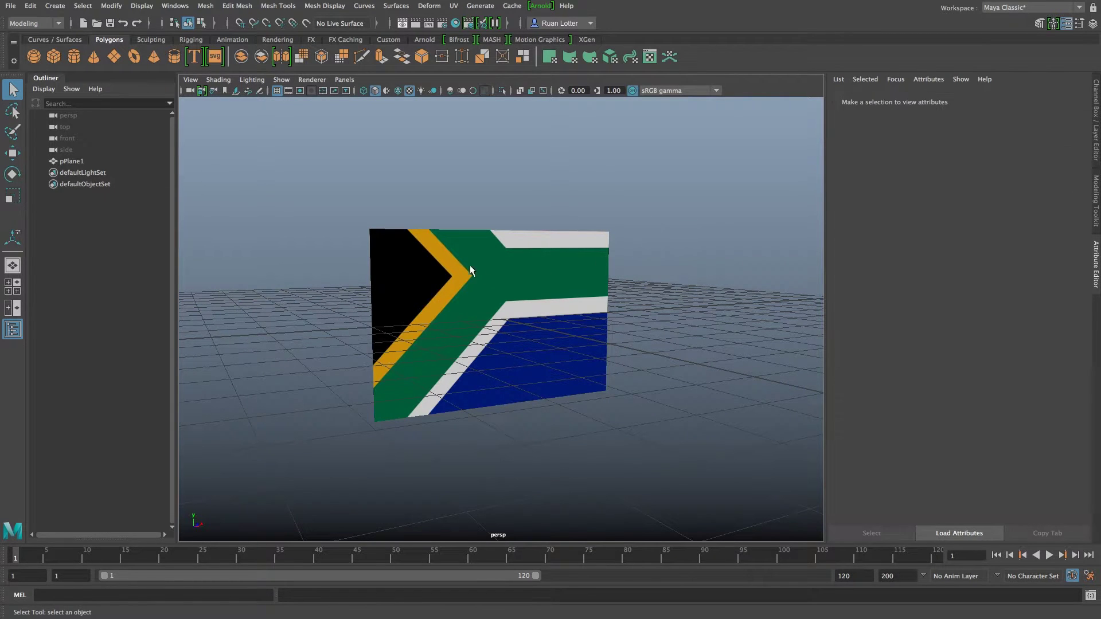
pyautogui.keyDown('alt'); pyautogui.moveTo(579, 229); pyautogui.dragTo(651, 201); pyautogui.keyUp('alt')
pyautogui.click(609, 285)
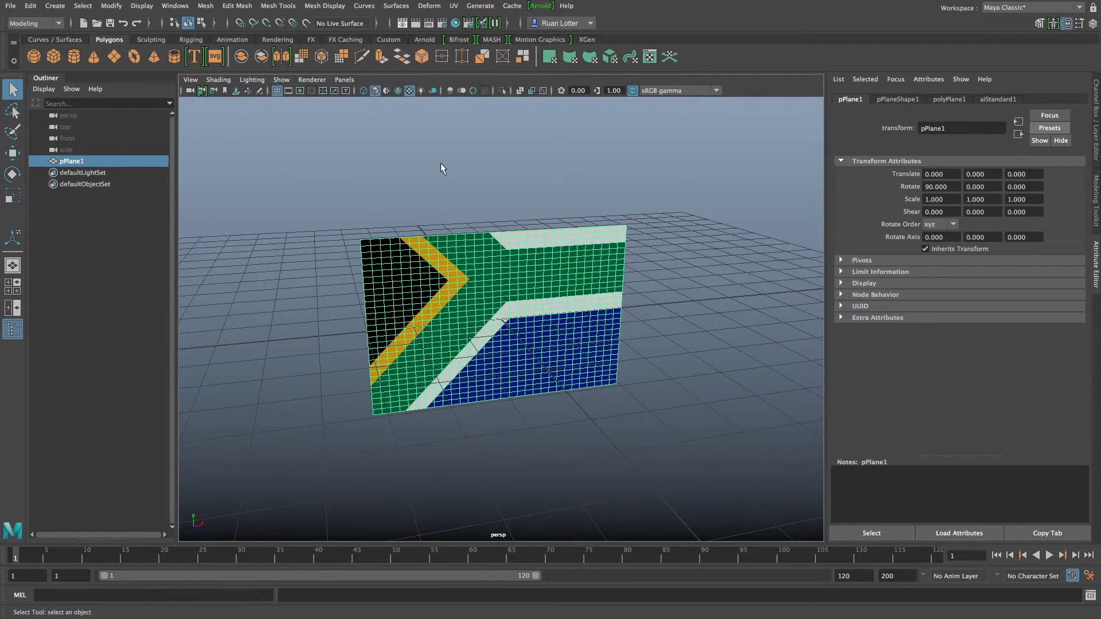
# Step: Apply a planar UV projection from the Z axis to the flag plane
pyautogui.click(454, 6)
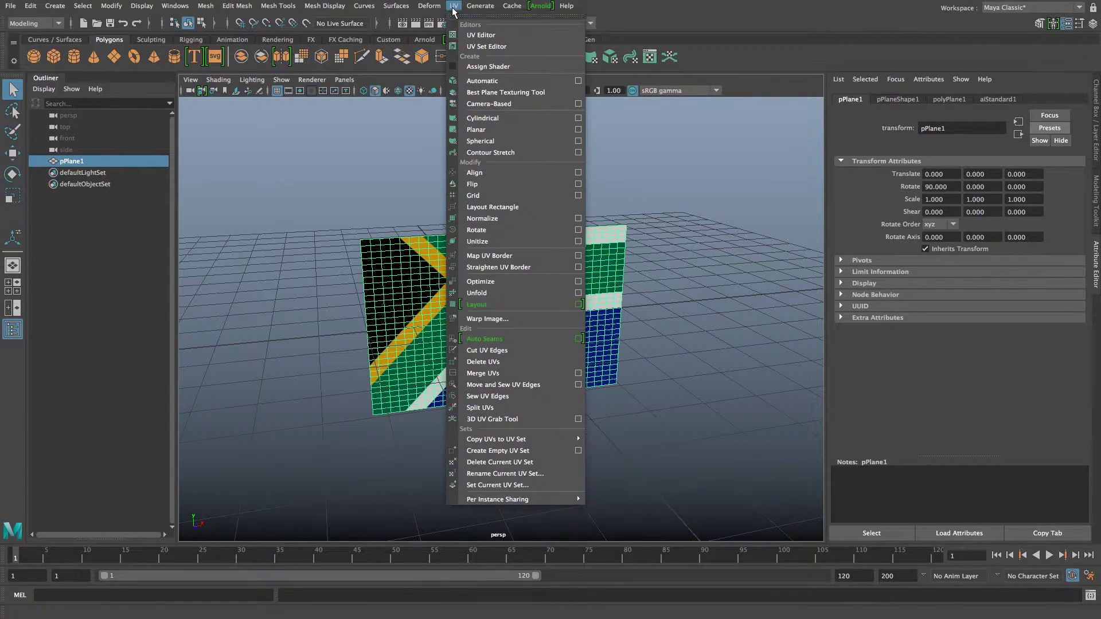
pyautogui.click(578, 130)
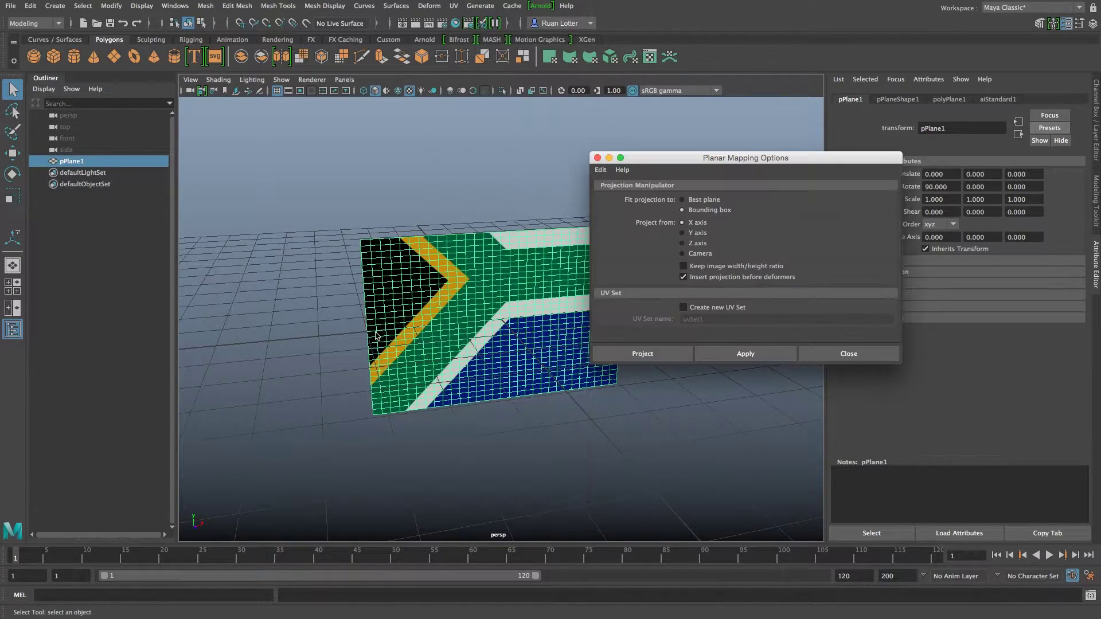
pyautogui.keyDown('alt'); pyautogui.moveTo(342, 352); pyautogui.dragTo(341, 417); pyautogui.keyUp('alt')
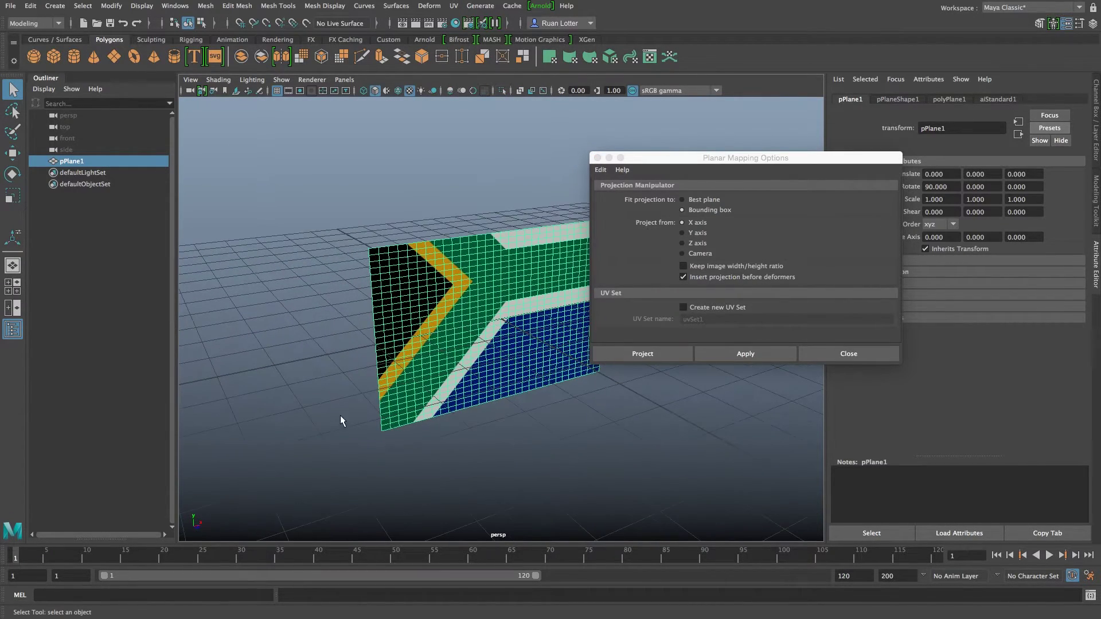
pyautogui.keyDown('alt'); pyautogui.moveTo(427, 363); pyautogui.dragTo(688, 228); pyautogui.keyUp('alt')
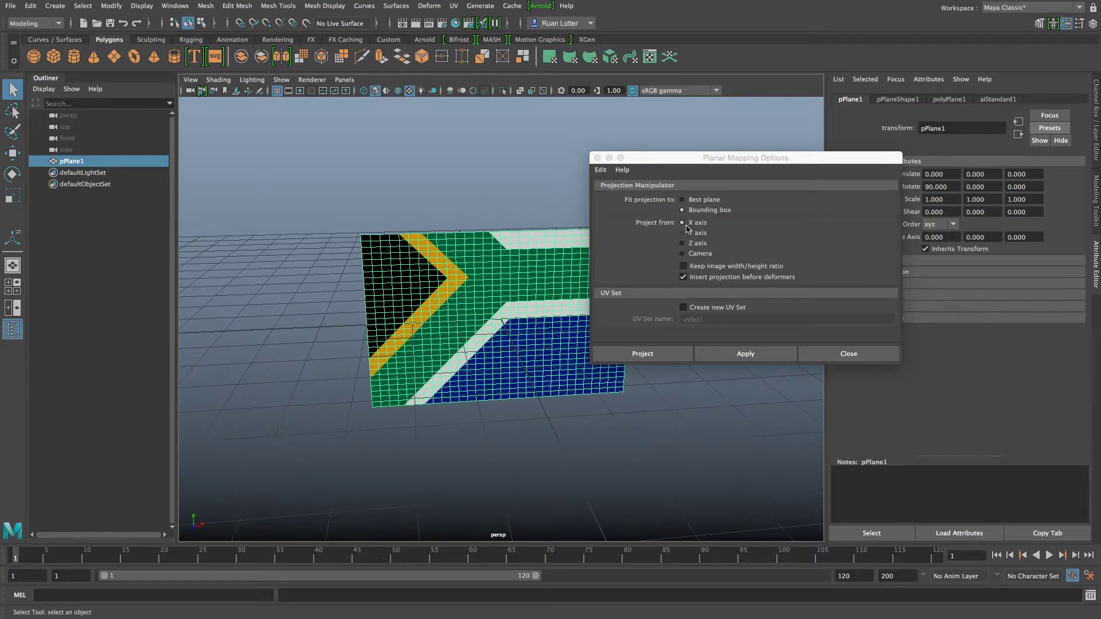
pyautogui.click(692, 246)
pyautogui.click(648, 353)
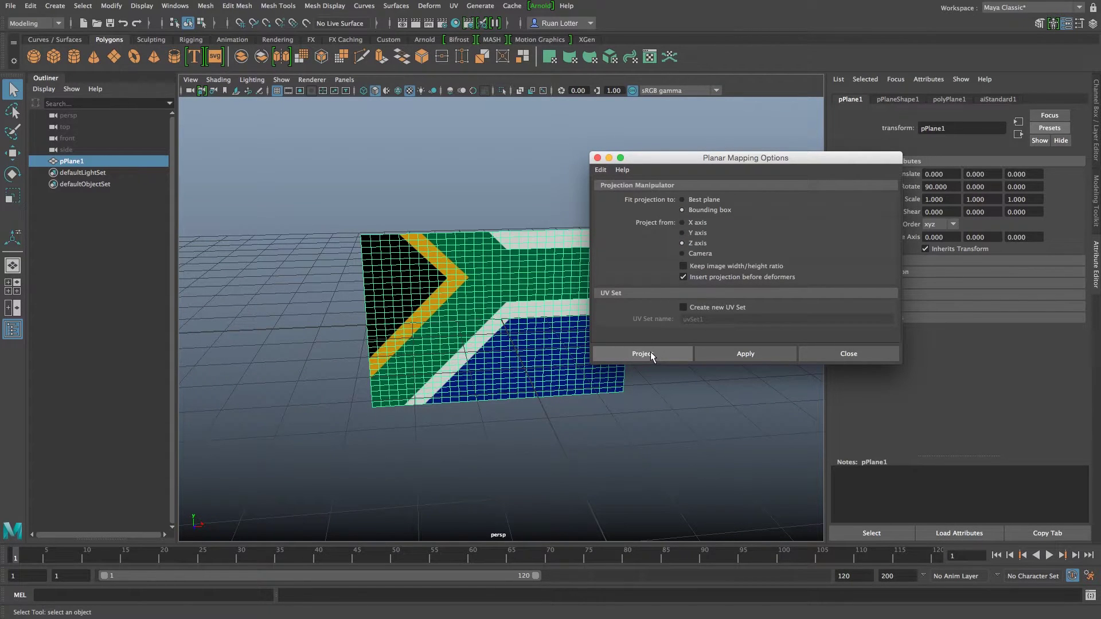
# Step: Return to object mode and pull the camera back to view the whole scene
pyautogui.press('q')
pyautogui.click(643, 342)
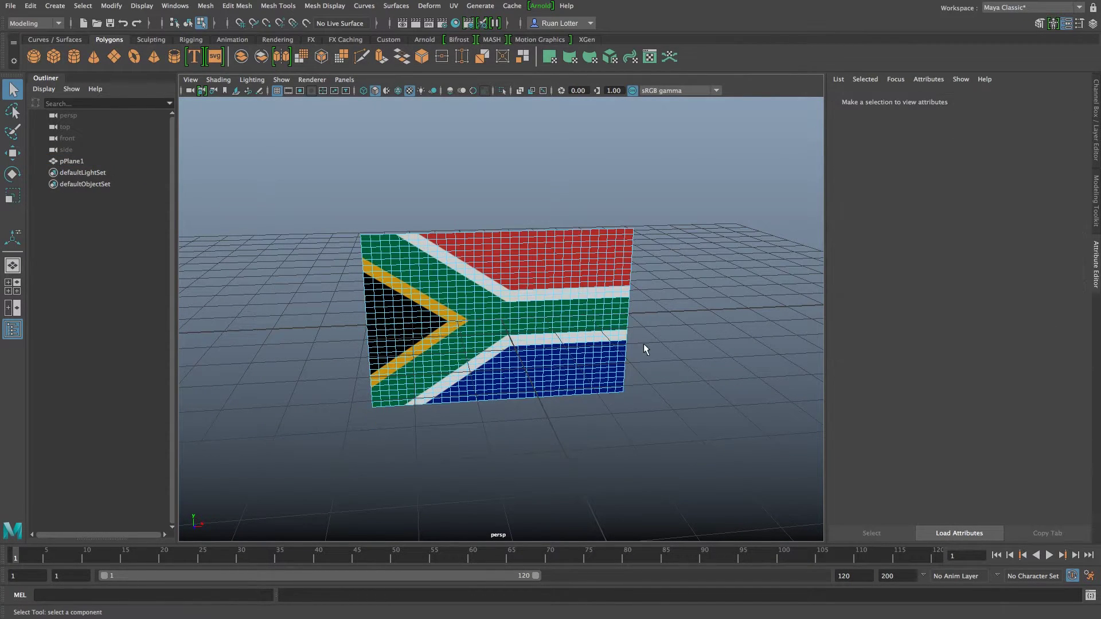
pyautogui.keyDown('alt'); pyautogui.moveTo(643, 343); pyautogui.dragTo(562, 296); pyautogui.keyUp('alt')
pyautogui.moveTo(561, 296); pyautogui.dragTo(630, 261, button='right')
pyautogui.click(692, 288)
pyautogui.keyDown('alt'); pyautogui.moveTo(617, 340); pyautogui.dragTo(567, 291, button='right'); pyautogui.keyUp('alt')
pyautogui.keyDown('alt'); pyautogui.moveTo(567, 291); pyautogui.dragTo(628, 346); pyautogui.keyUp('alt')
pyautogui.keyDown('alt'); pyautogui.moveTo(627, 346); pyautogui.dragTo(604, 332, button='right'); pyautogui.keyUp('alt')
pyautogui.keyDown('alt'); pyautogui.moveTo(604, 333); pyautogui.dragTo(581, 286); pyautogui.keyUp('alt')
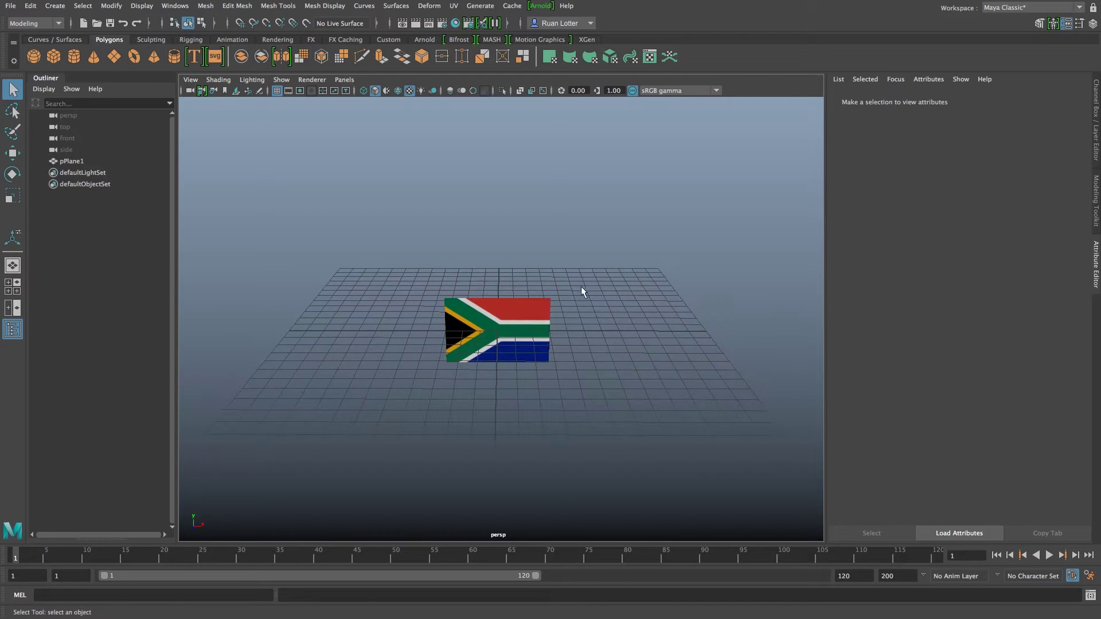
# Step: Move the flag plane up along Y high above the grid, then deselect
pyautogui.click(506, 301)
pyautogui.press('w')
pyautogui.moveTo(500, 380); pyautogui.dragTo(499, 245)
pyautogui.press('q')
pyautogui.click(576, 312)
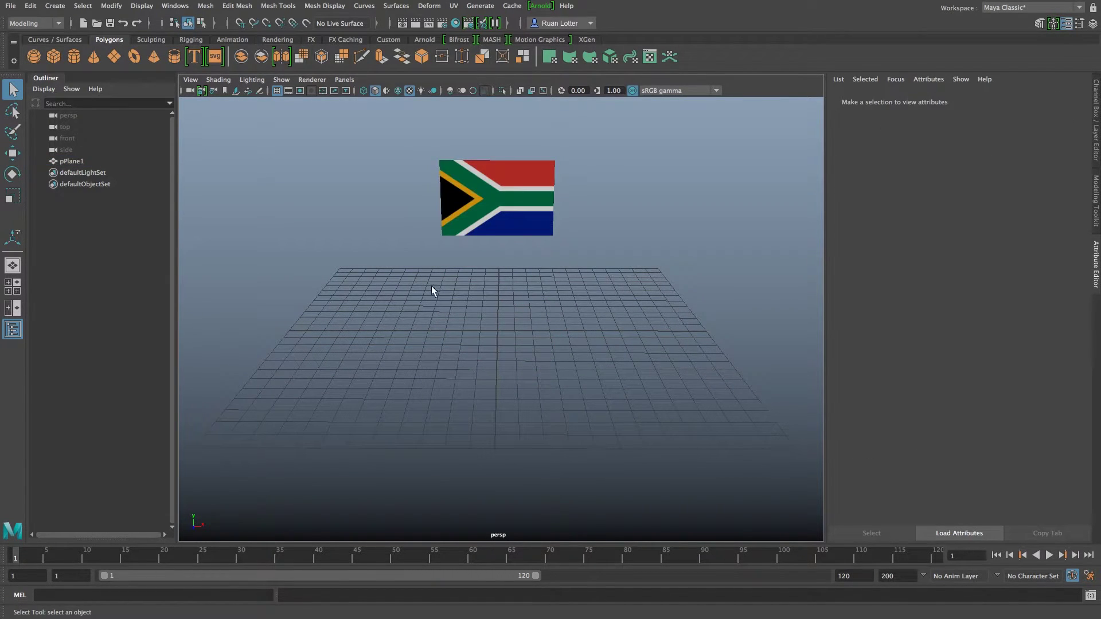
pyautogui.keyDown('alt'); pyautogui.moveTo(501, 323); pyautogui.dragTo(541, 327); pyautogui.keyUp('alt')
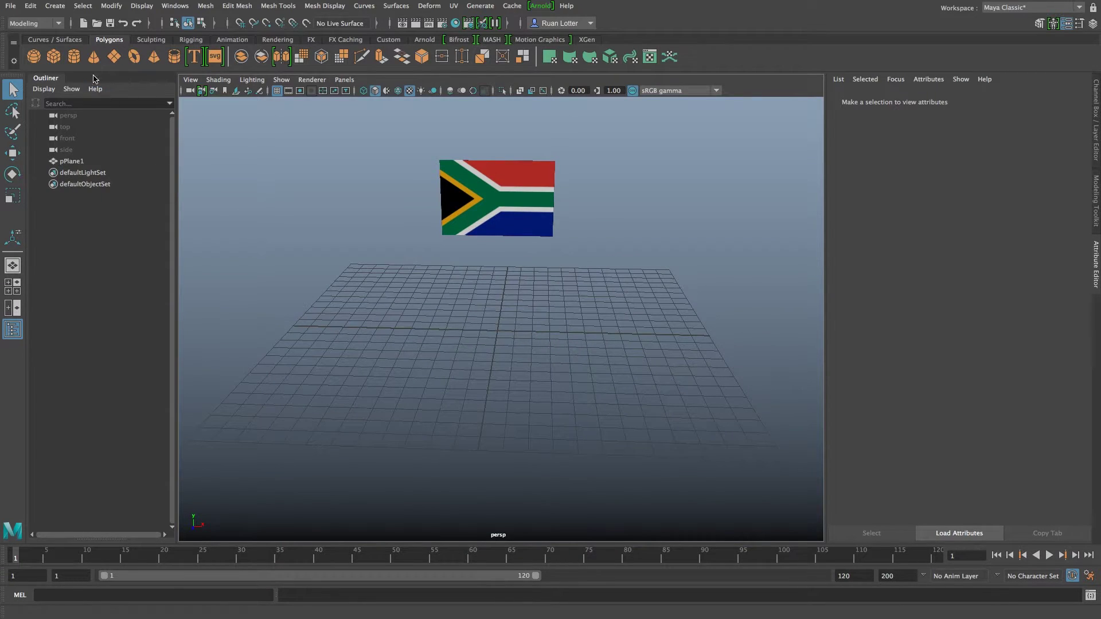
# Step: Create a cylinder and scale it thin and tall, about 0.246 by 6.696
pyautogui.click(74, 58)
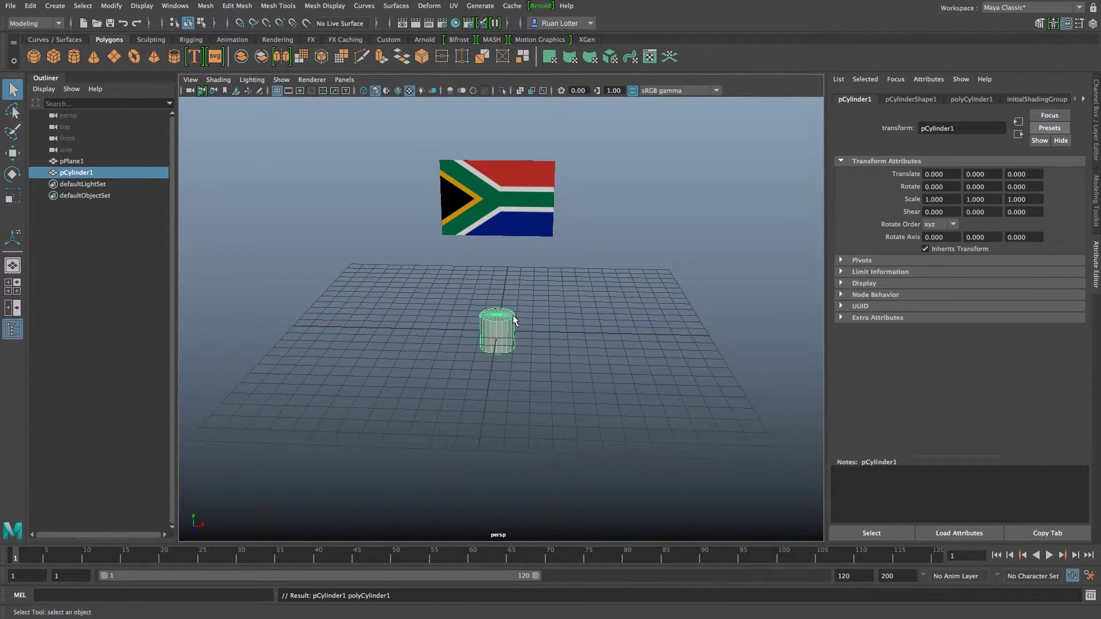
pyautogui.press('r')
pyautogui.moveTo(495, 332); pyautogui.dragTo(484, 342)
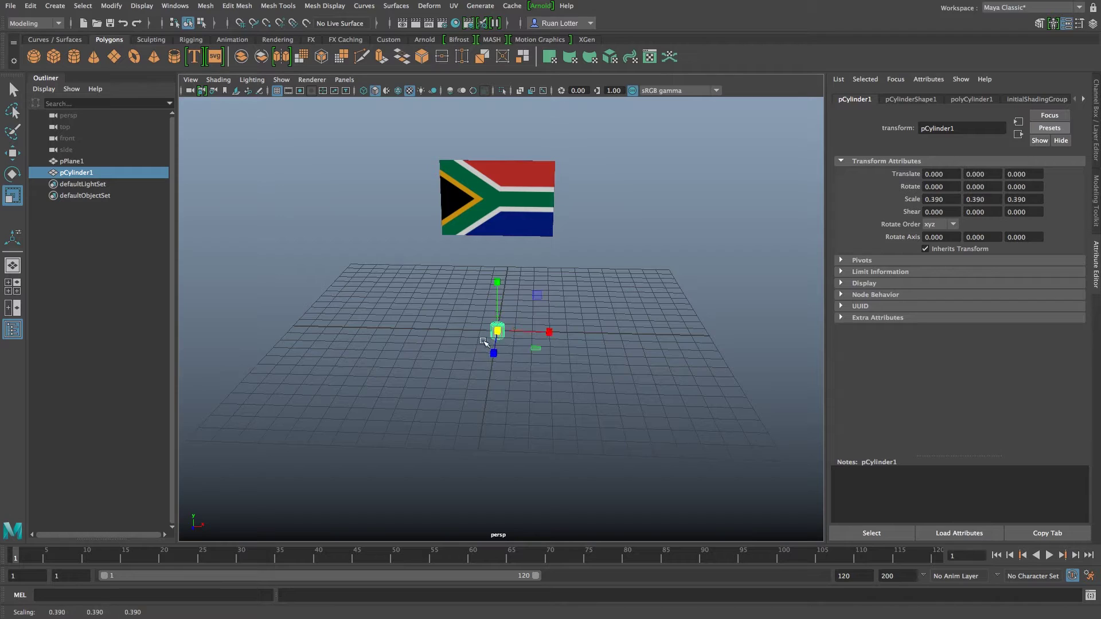
pyautogui.moveTo(499, 283); pyautogui.dragTo(498, 189)
pyautogui.moveTo(497, 339); pyautogui.dragTo(476, 354)
pyautogui.moveTo(498, 282); pyautogui.dragTo(495, 207)
# Step: Move the pole up and beside the flag's edge
pyautogui.press('w')
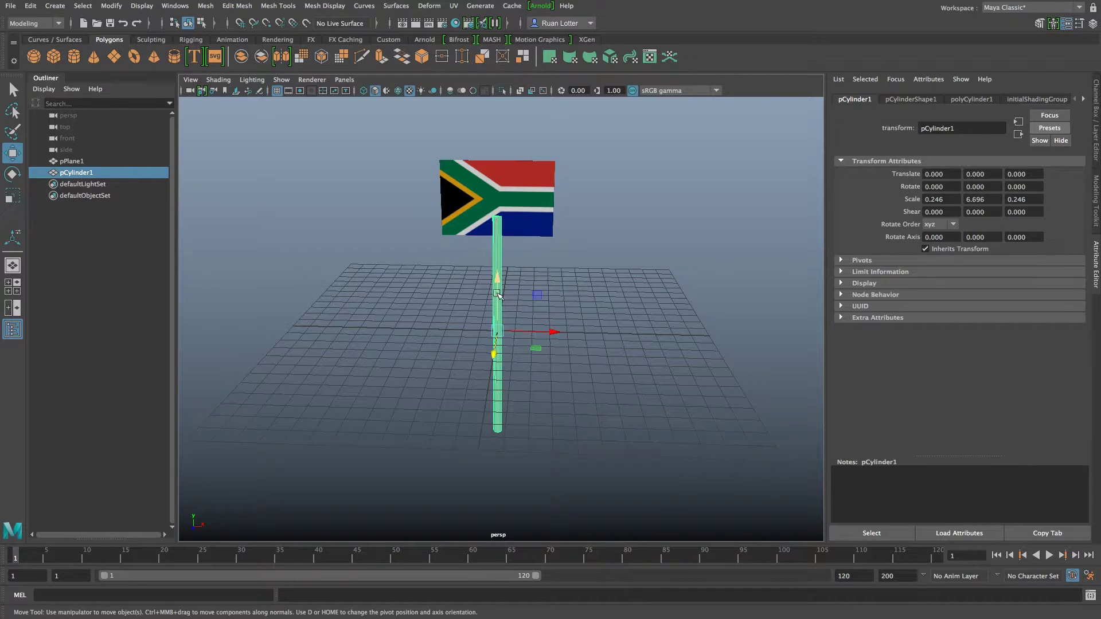
pyautogui.moveTo(497, 274); pyautogui.dragTo(494, 213)
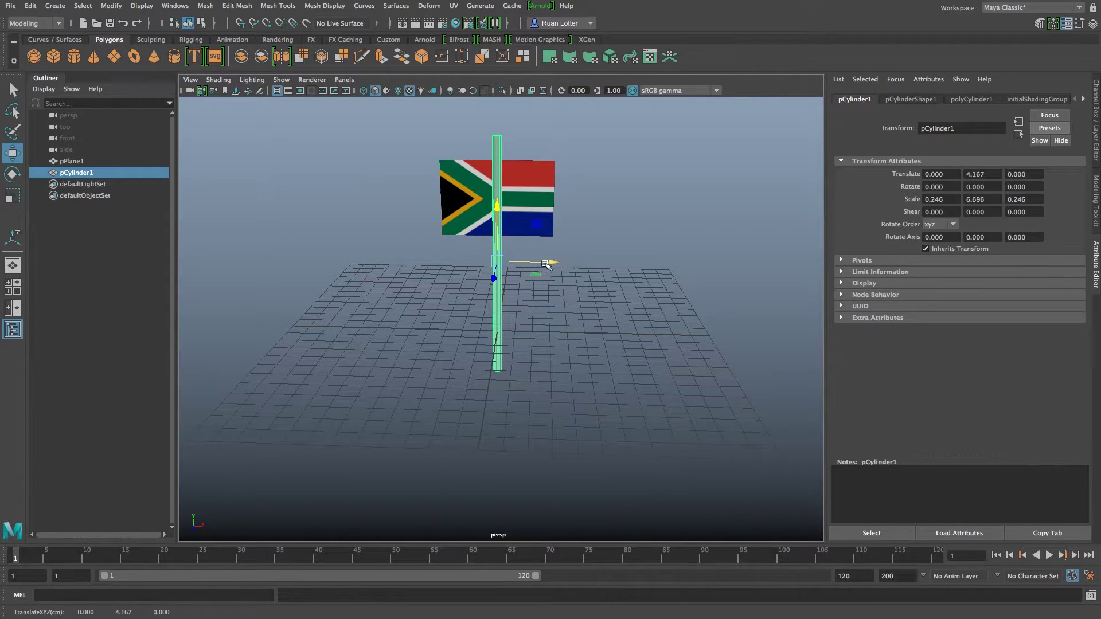
pyautogui.moveTo(547, 262); pyautogui.dragTo(488, 263)
pyautogui.moveTo(434, 223); pyautogui.dragTo(511, 295)
# Step: Raise the flag to the pole's top and frame both closely
pyautogui.click(512, 310)
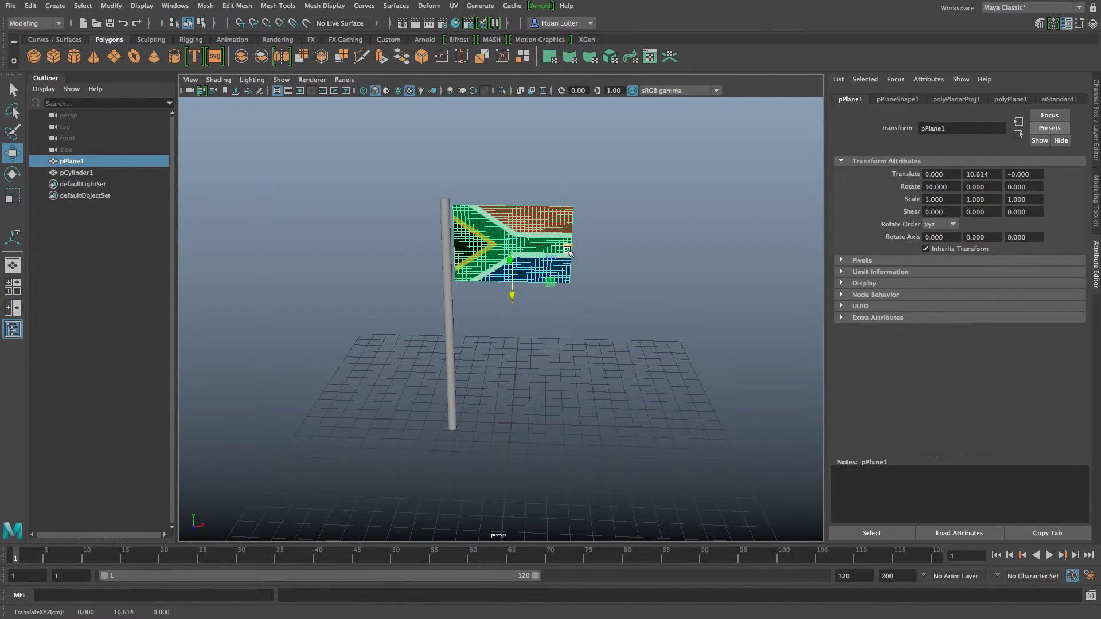
pyautogui.moveTo(570, 249); pyautogui.dragTo(594, 291)
pyautogui.press('q')
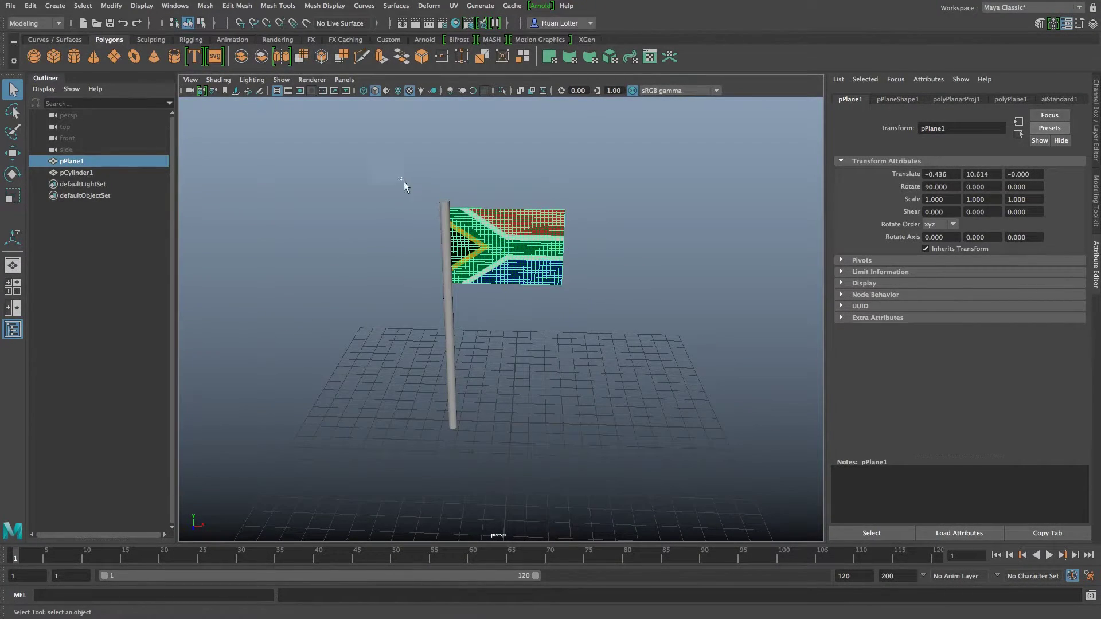
pyautogui.keyDown('shift'); pyautogui.click(446, 235); pyautogui.keyUp('shift')
pyautogui.keyDown('alt'); pyautogui.moveTo(492, 283); pyautogui.dragTo(570, 133); pyautogui.keyUp('alt')
# Step: Select the flag plane and switch to the FX menu set
pyautogui.click(568, 136)
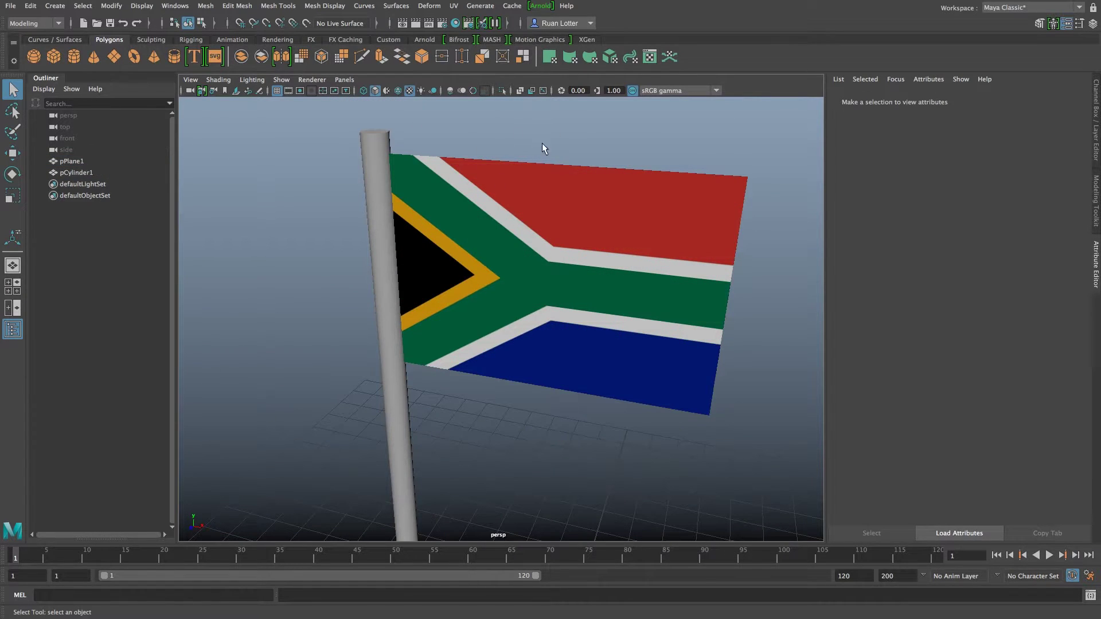
pyautogui.click(523, 209)
pyautogui.click(599, 172)
pyautogui.click(534, 229)
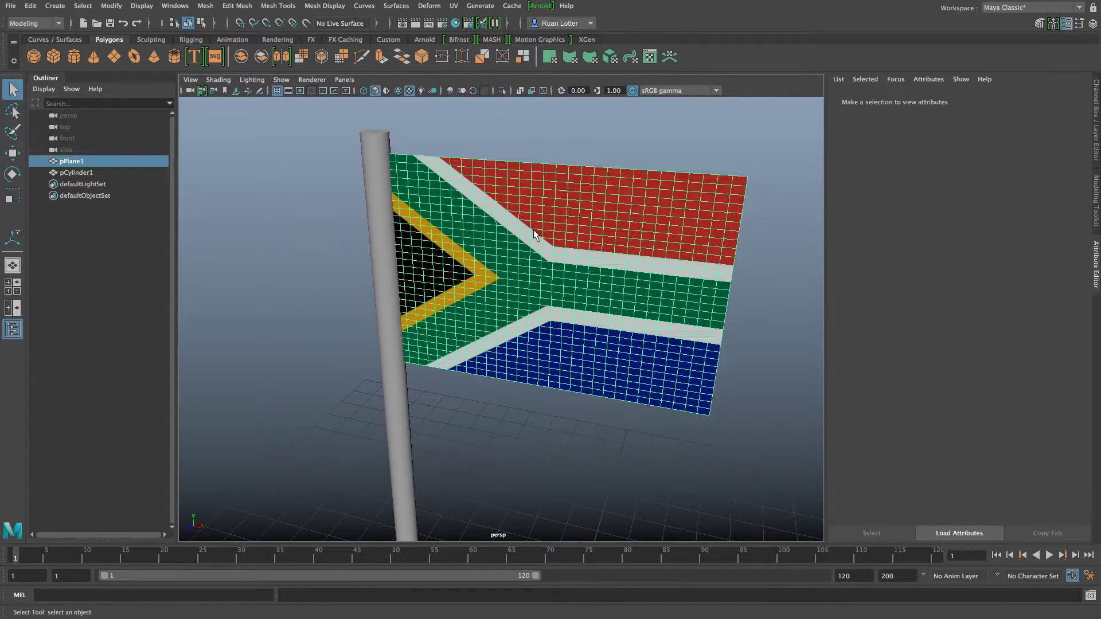
pyautogui.click(31, 23)
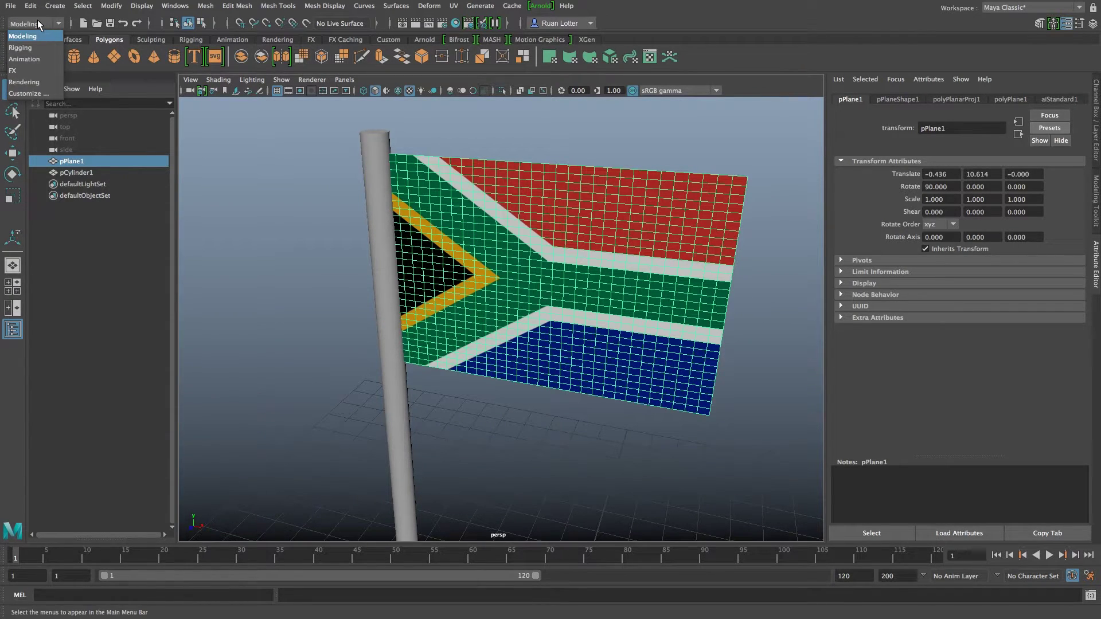
pyautogui.click(30, 70)
pyautogui.keyDown('alt'); pyautogui.moveTo(551, 183); pyautogui.dragTo(573, 175); pyautogui.keyUp('alt')
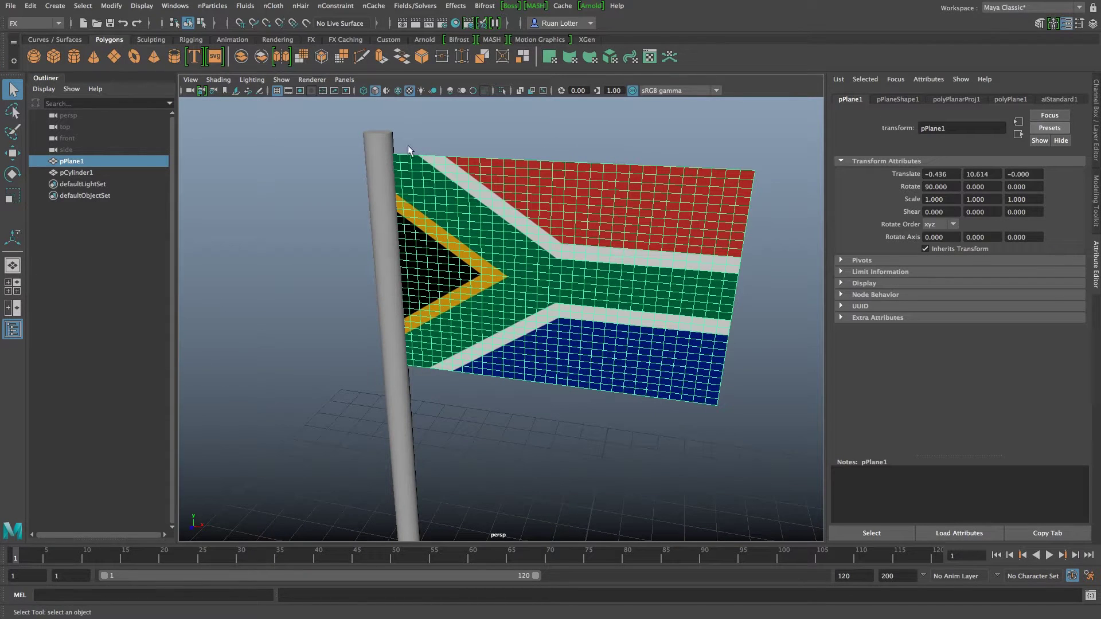
# Step: Make the plane nCloth, play the simulation, then stop and rewind to frame 1
pyautogui.click(270, 7)
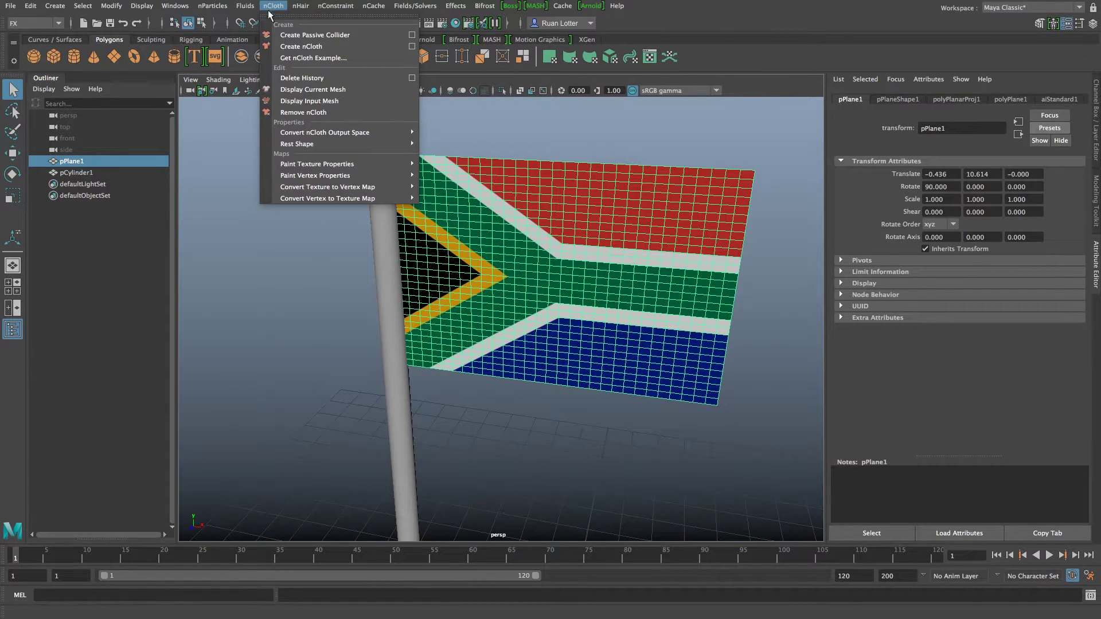
pyautogui.click(314, 47)
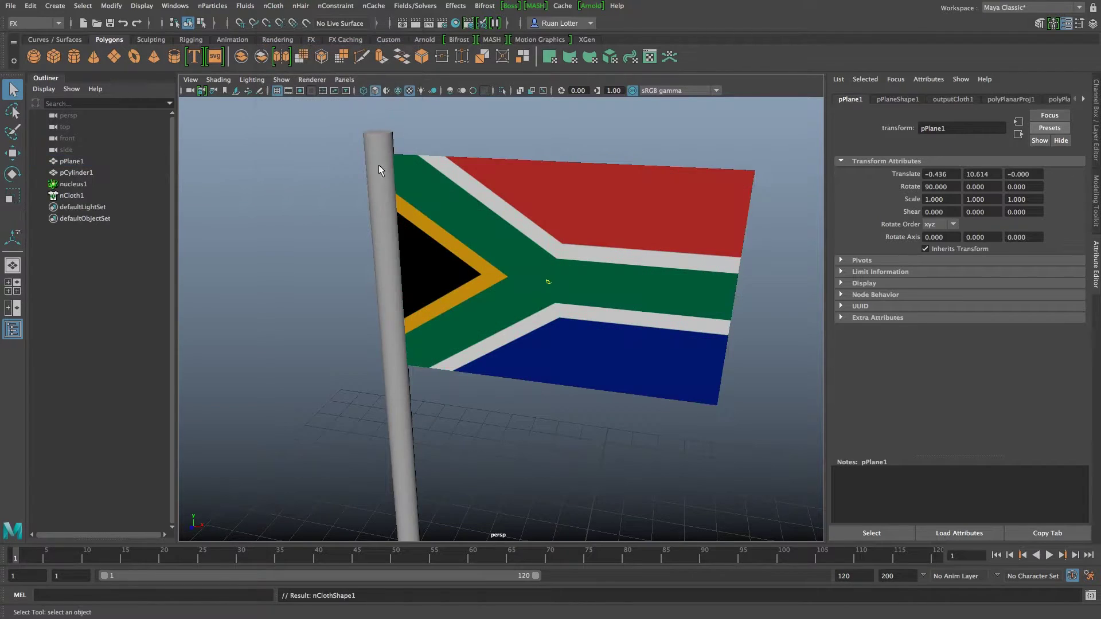
pyautogui.click(662, 431)
pyautogui.click(1046, 556)
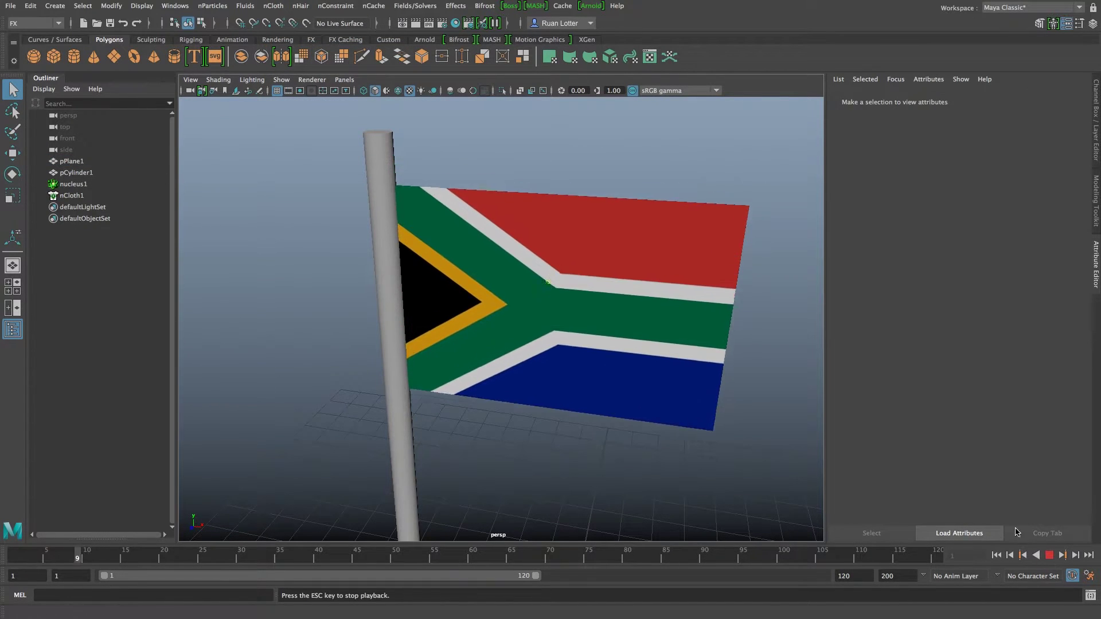
pyautogui.click(1049, 555)
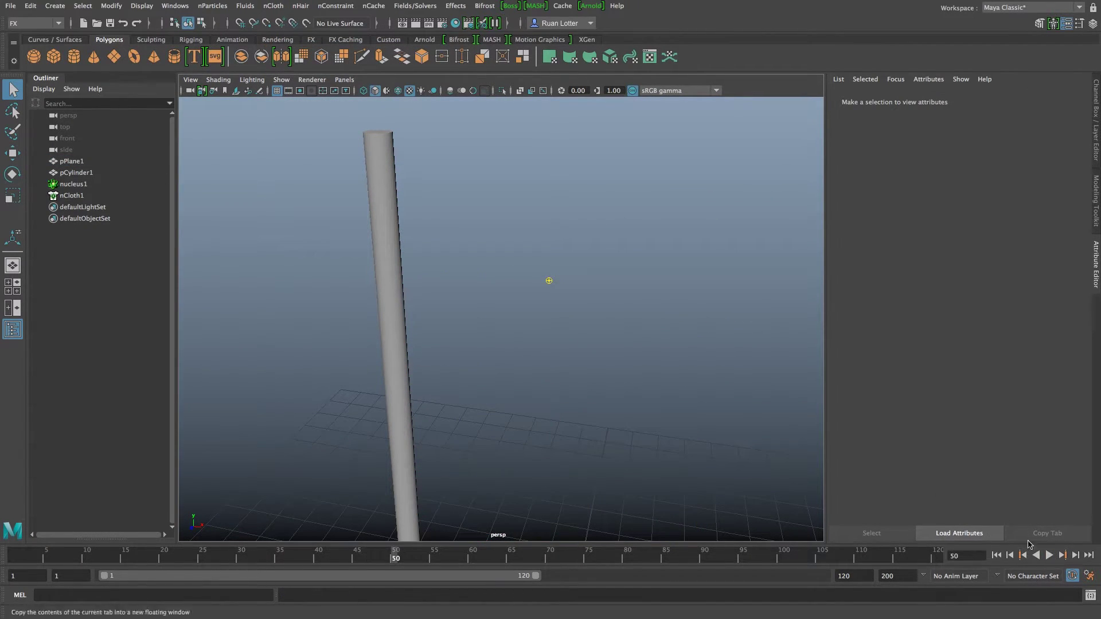
pyautogui.click(997, 555)
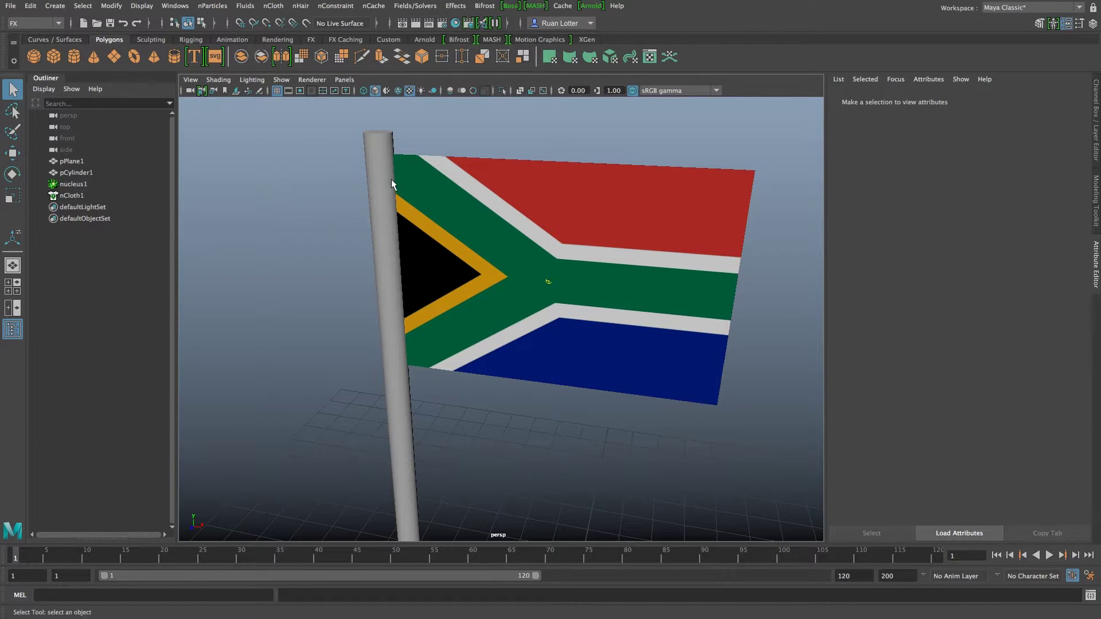
# Step: Make the pCylinder1 flagpole a passive collider, adding nRigid1 to the scene
pyautogui.moveTo(354, 163); pyautogui.dragTo(372, 169)
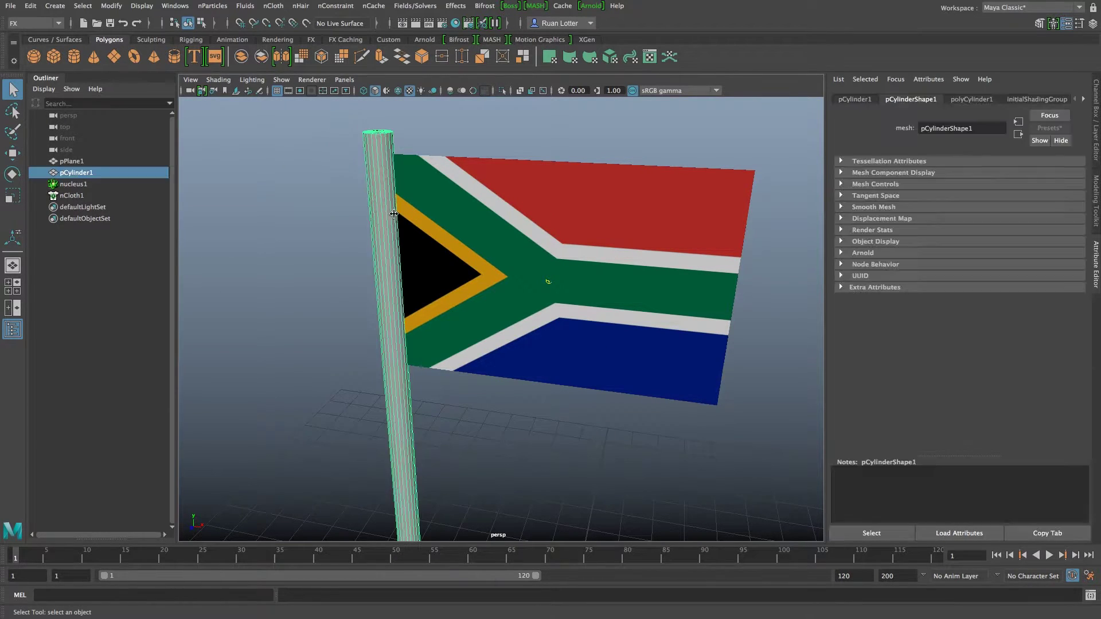
pyautogui.click(273, 6)
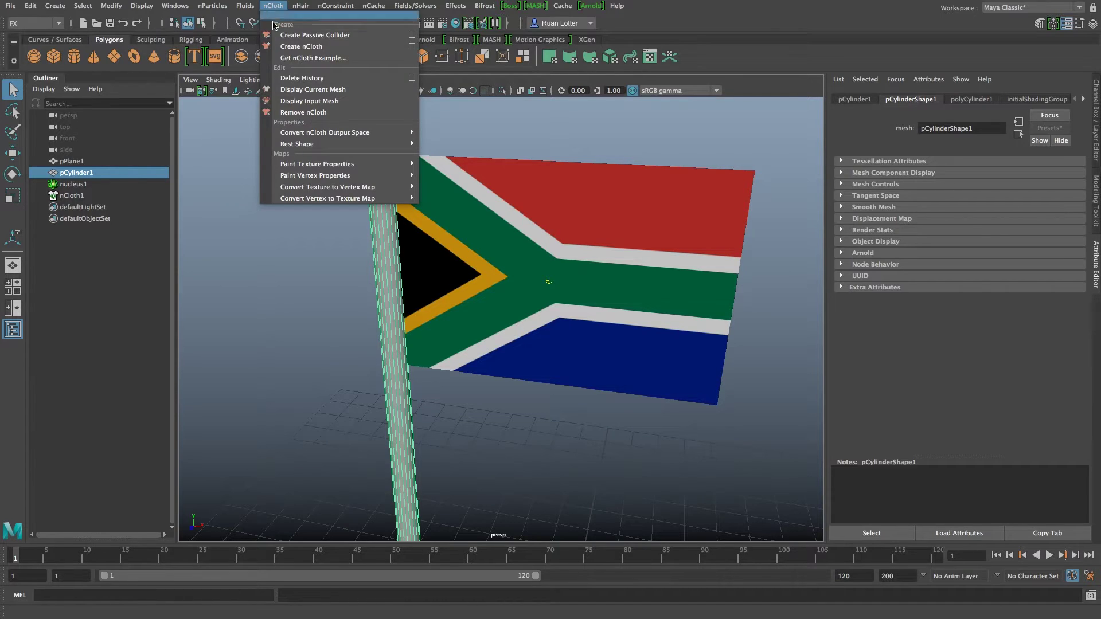
pyautogui.click(342, 36)
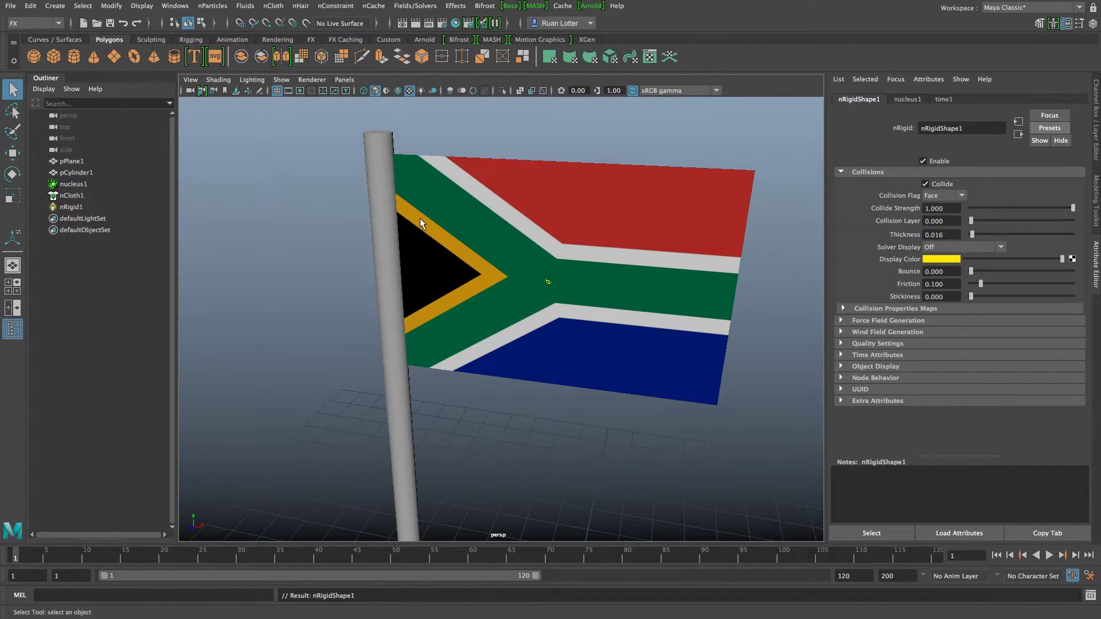
pyautogui.moveTo(420, 224)
pyautogui.keyDown('alt'); pyautogui.mouseDown()
pyautogui.moveTo(330, 266)
pyautogui.moveTo(344, 245)
pyautogui.mouseUp(); pyautogui.keyUp('alt')
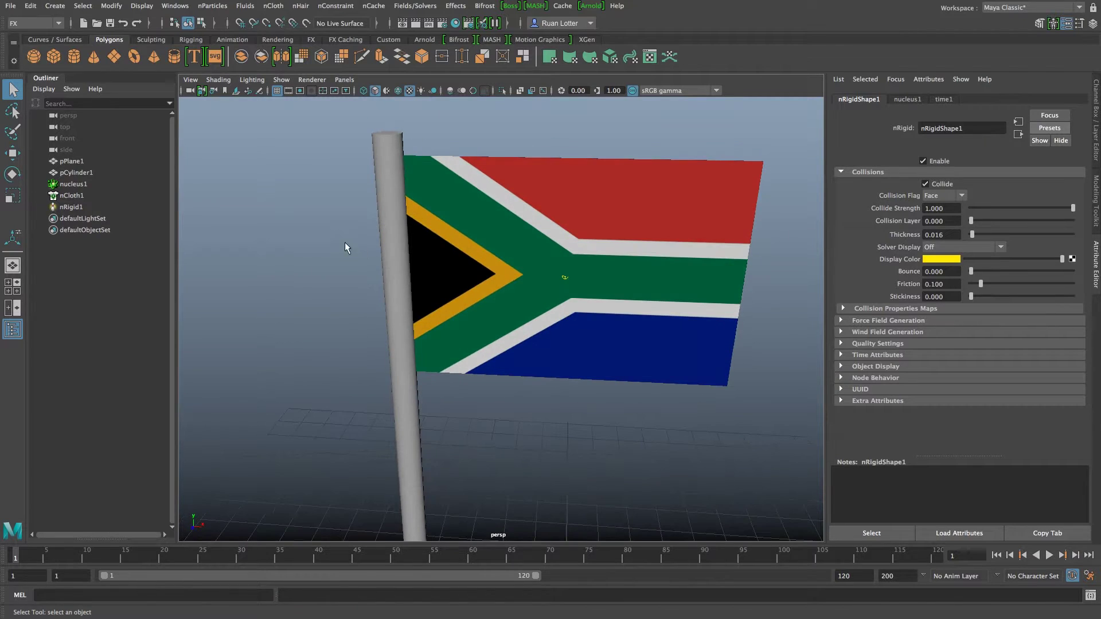
# Step: Turn on X-Ray shading so the flag and pole draw see-through
pyautogui.click(220, 84)
pyautogui.click(247, 209)
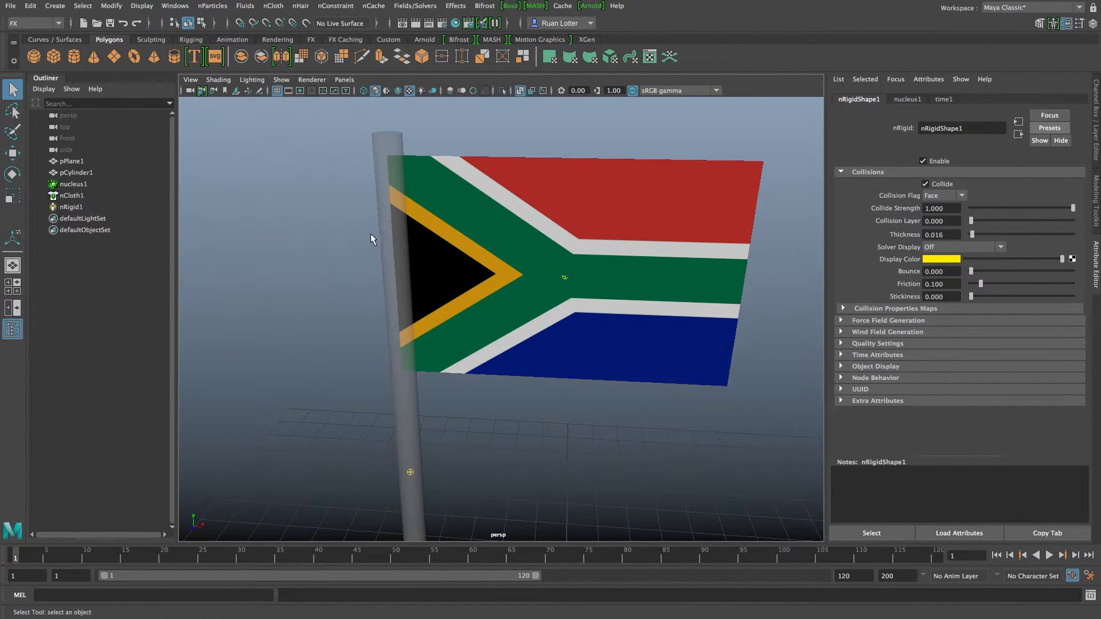
pyautogui.keyDown('alt'); pyautogui.moveTo(413, 231); pyautogui.dragTo(427, 254); pyautogui.keyUp('alt')
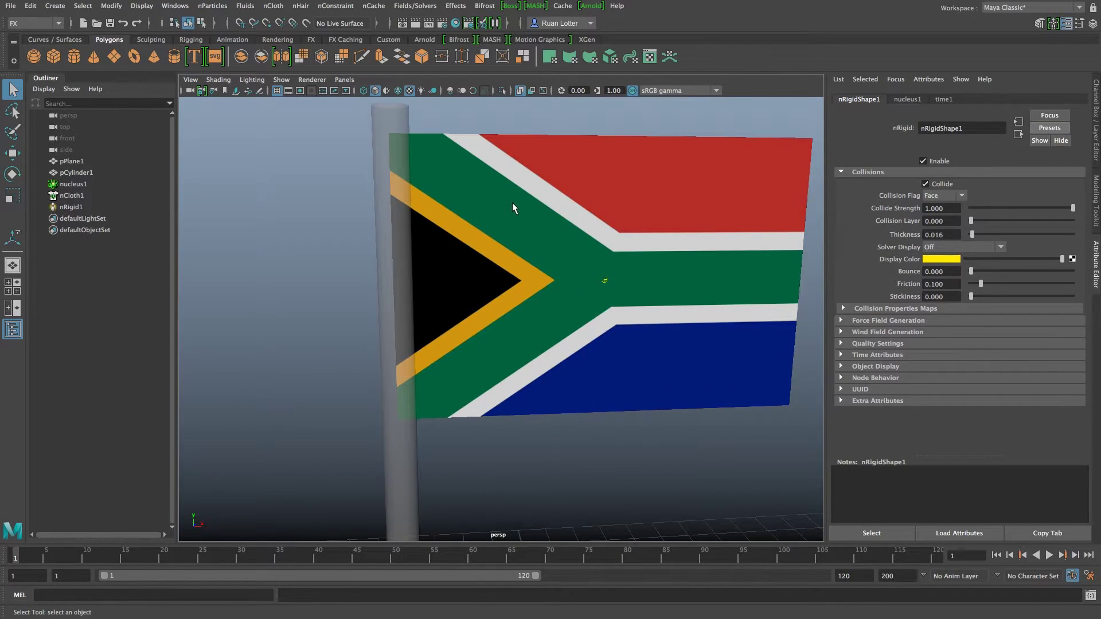
# Step: Select the flag's left-edge vertices plus the pole and bring up the nConstraint menu
pyautogui.moveTo(497, 209); pyautogui.dragTo(436, 205, button='right')
pyautogui.keyDown('alt'); pyautogui.moveTo(342, 331); pyautogui.dragTo(344, 287); pyautogui.keyUp('alt')
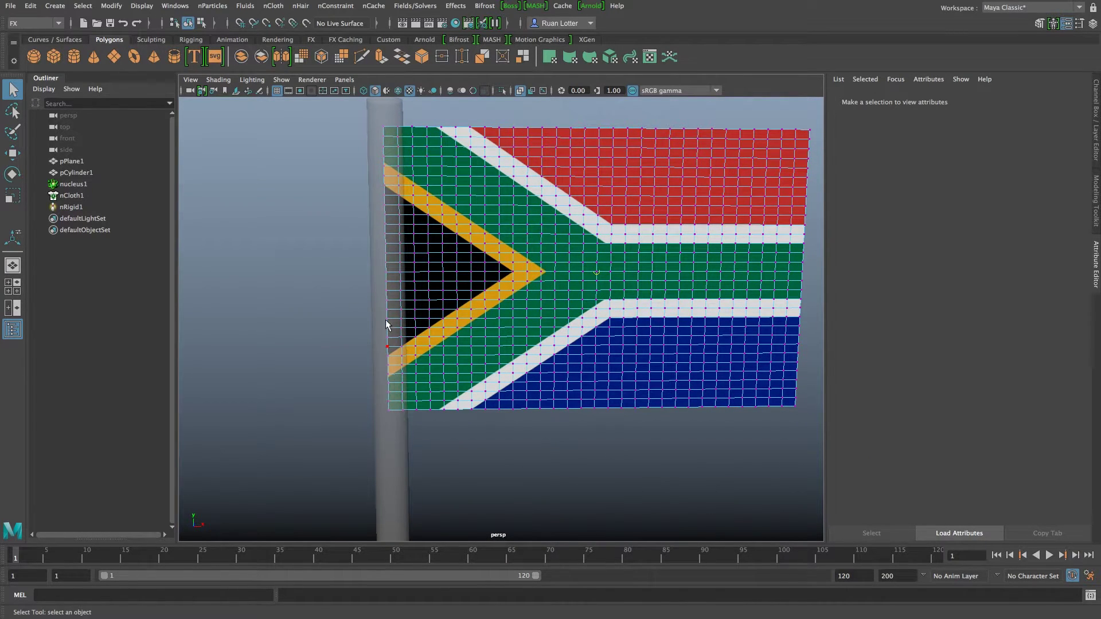
pyautogui.moveTo(374, 274); pyautogui.dragTo(393, 418)
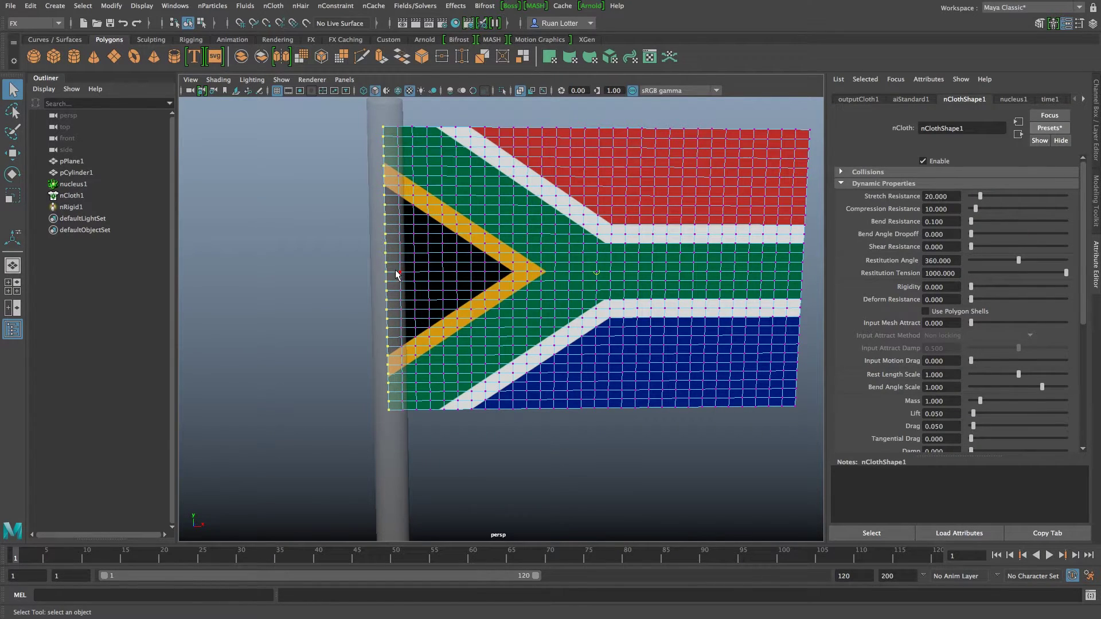
pyautogui.click(387, 425)
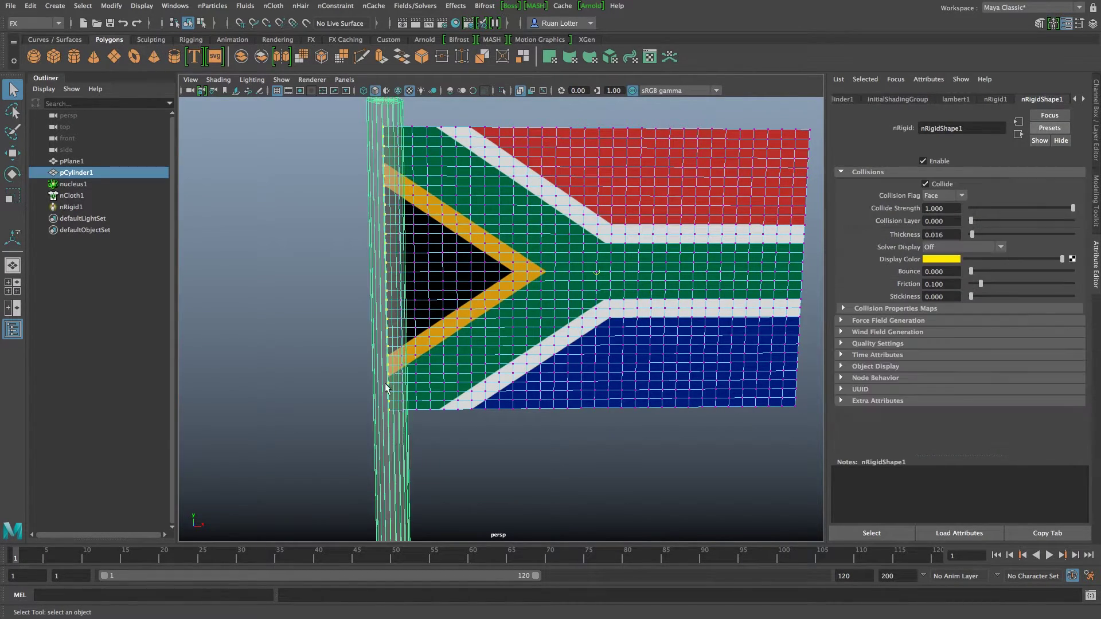
pyautogui.click(336, 6)
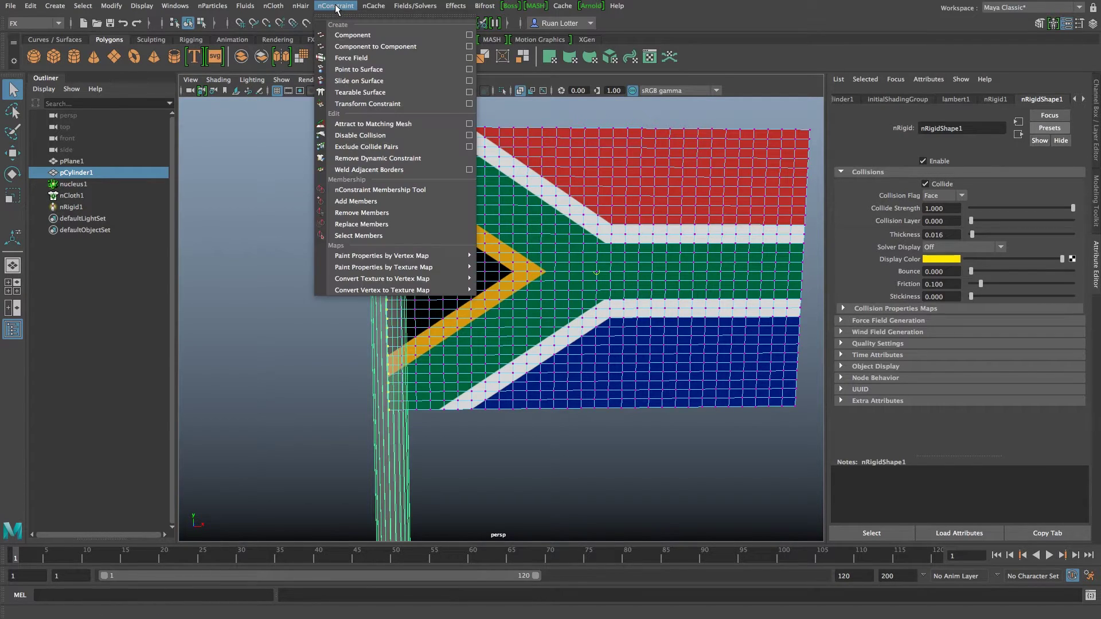
# Step: Pin the selected edge vertices to the pole with a Point to Surface constraint
pyautogui.click(355, 71)
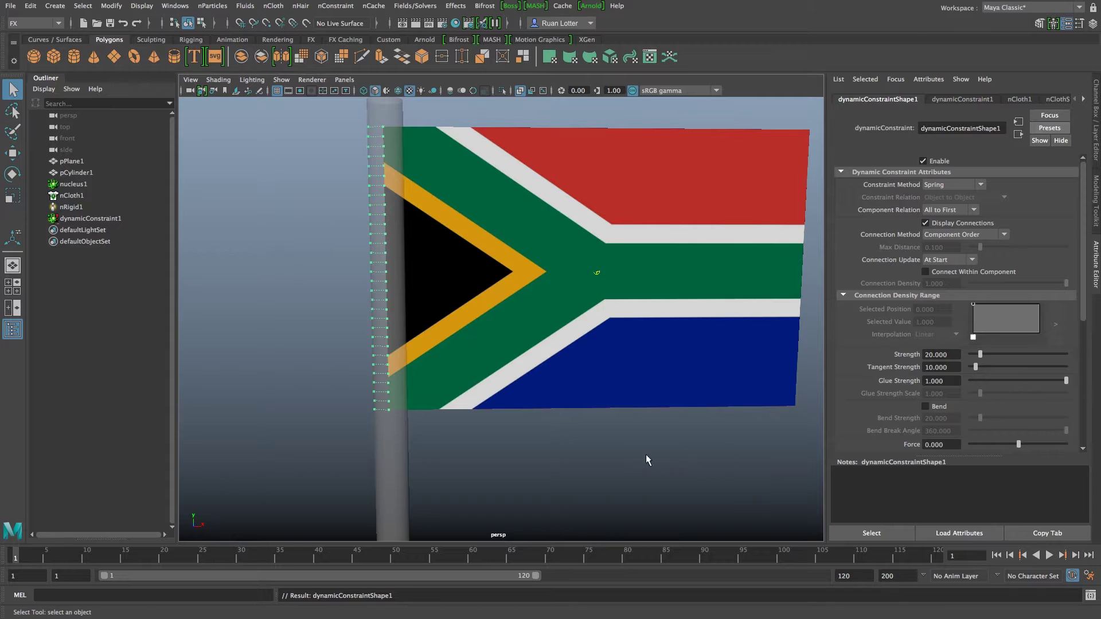
pyautogui.scroll(-5, 647, 460)
pyautogui.click(649, 435)
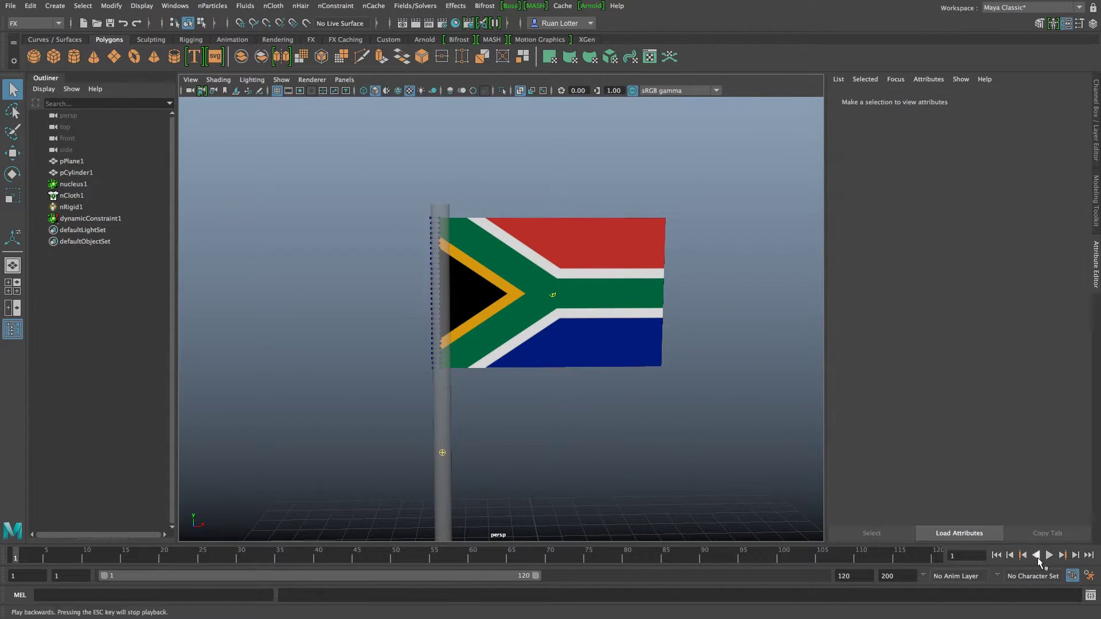
# Step: Play the simulation to see the flag hang, rewind to frame 1 and view from above
pyautogui.click(1048, 555)
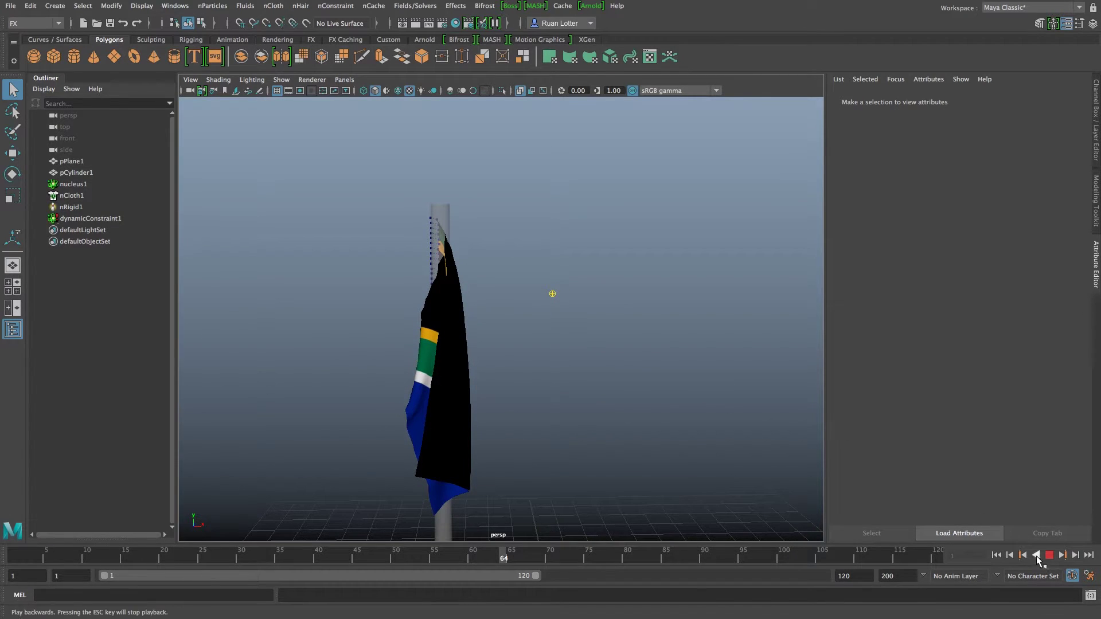
pyautogui.click(1048, 555)
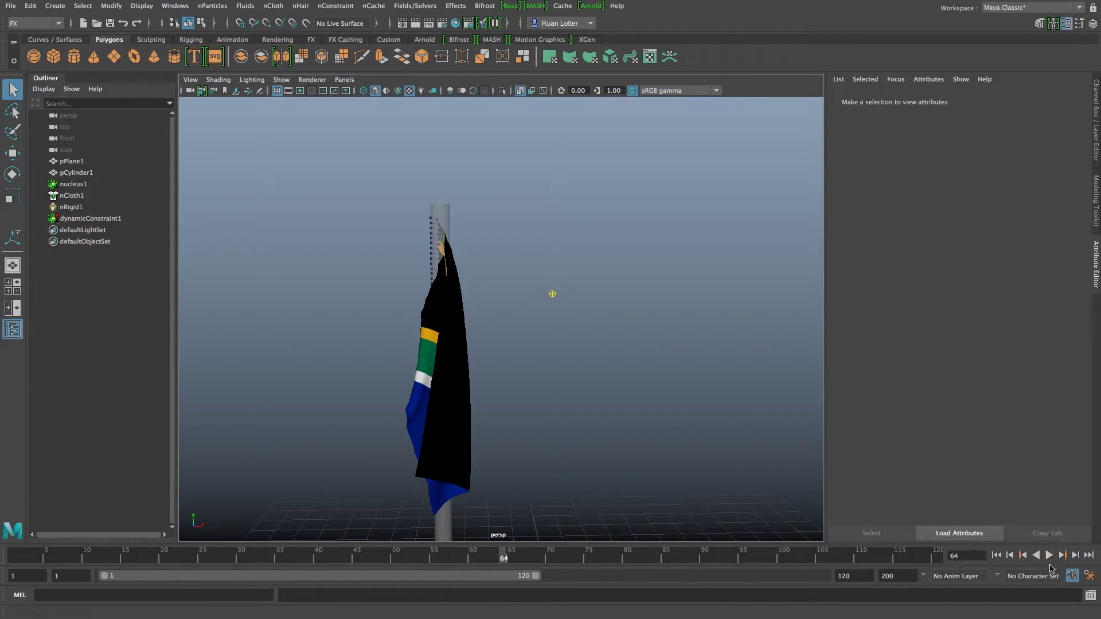
pyautogui.click(996, 555)
pyautogui.scroll(-3, 510, 383)
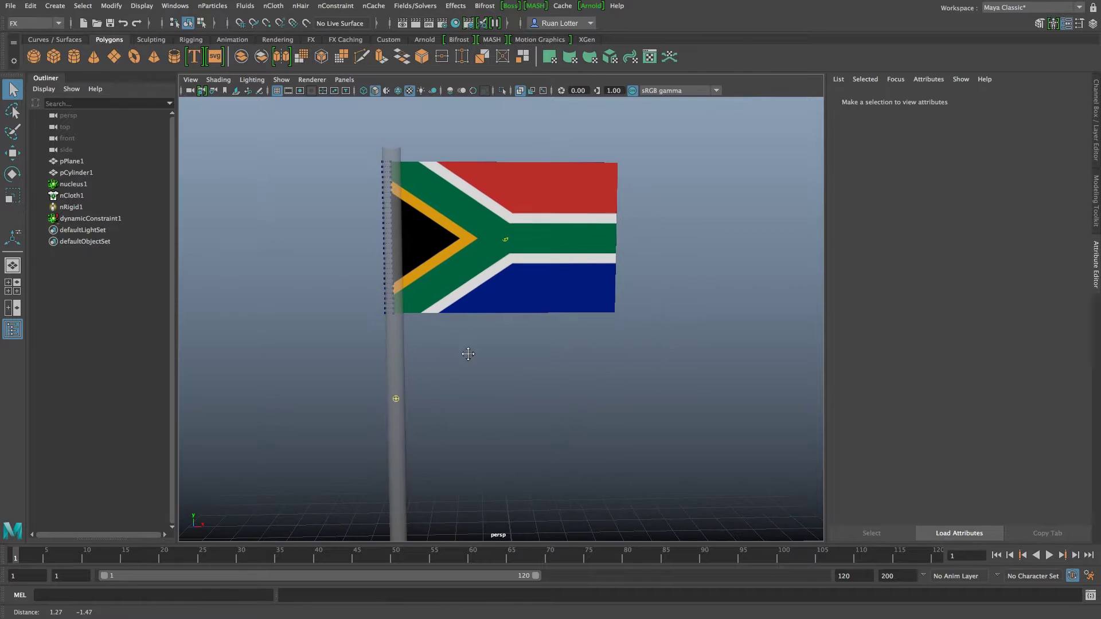
pyautogui.scroll(-2, 508, 385)
pyautogui.keyDown('alt'); pyautogui.moveTo(499, 351); pyautogui.dragTo(503, 329); pyautogui.keyUp('alt')
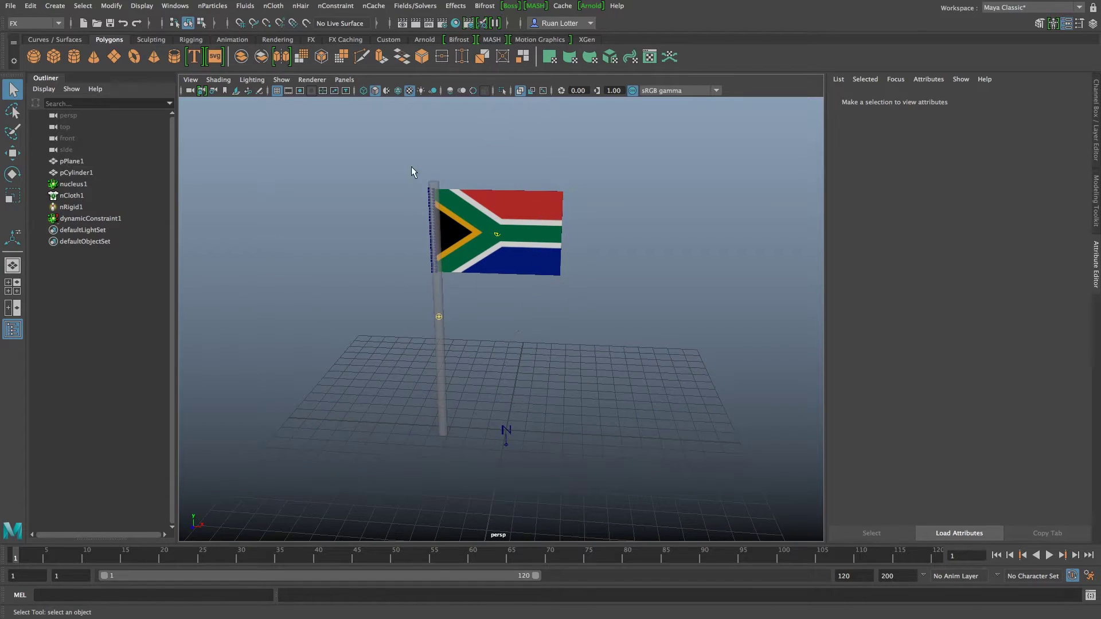
# Step: Bring up the nucleus1 settings in the flag's Attribute Editor
pyautogui.click(75, 184)
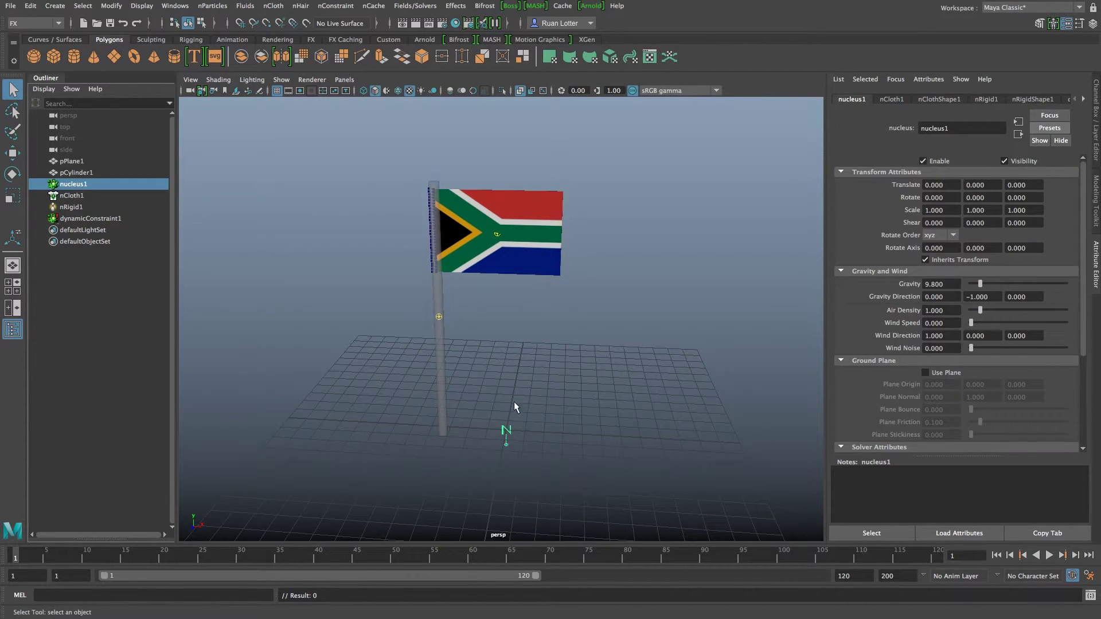
pyautogui.click(511, 327)
pyautogui.click(557, 186)
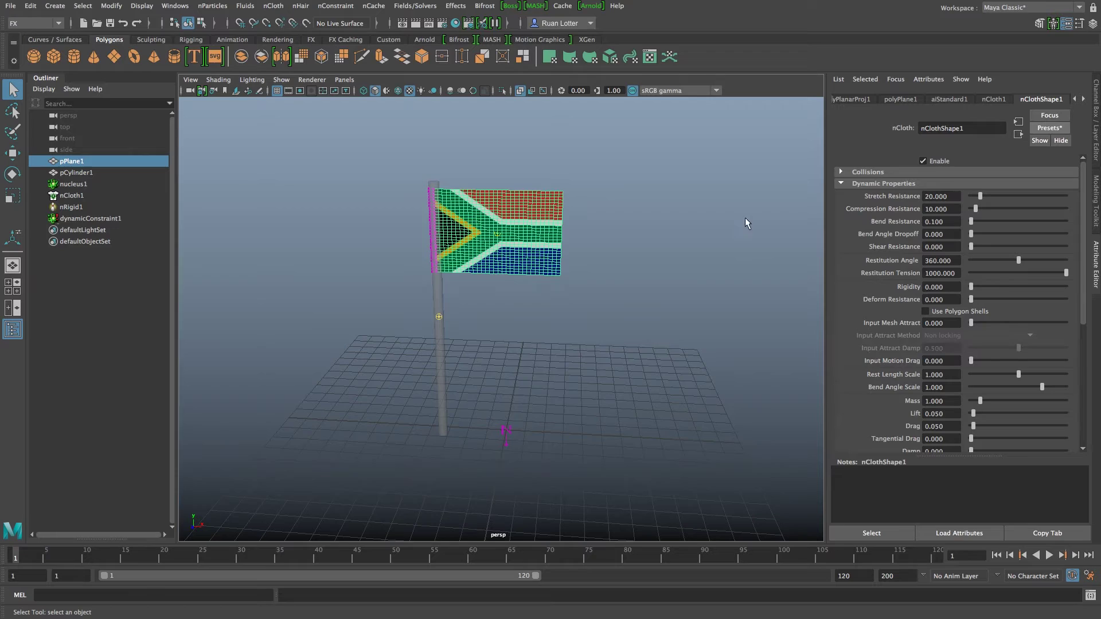
pyautogui.click(1083, 99)
pyautogui.click(1083, 99)
pyautogui.click(879, 99)
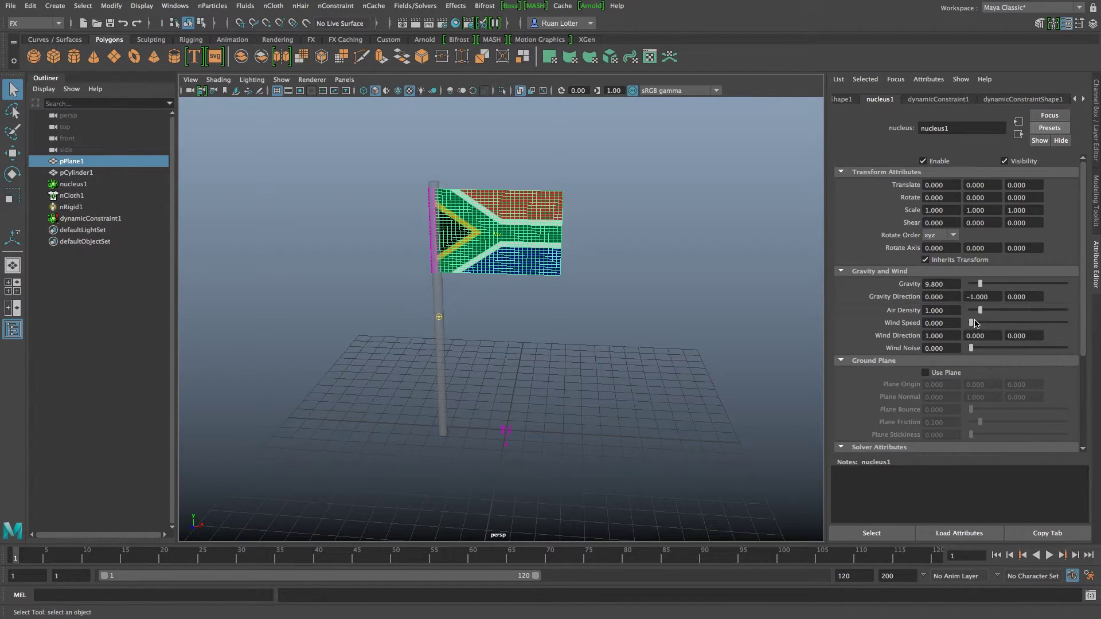
# Step: Set nucleus Wind Direction X to 1 and Wind Speed to about 30.5, then play
pyautogui.moveTo(974, 323); pyautogui.dragTo(1028, 323)
pyautogui.keyDown('alt'); pyautogui.moveTo(568, 342); pyautogui.dragTo(576, 345); pyautogui.keyUp('alt')
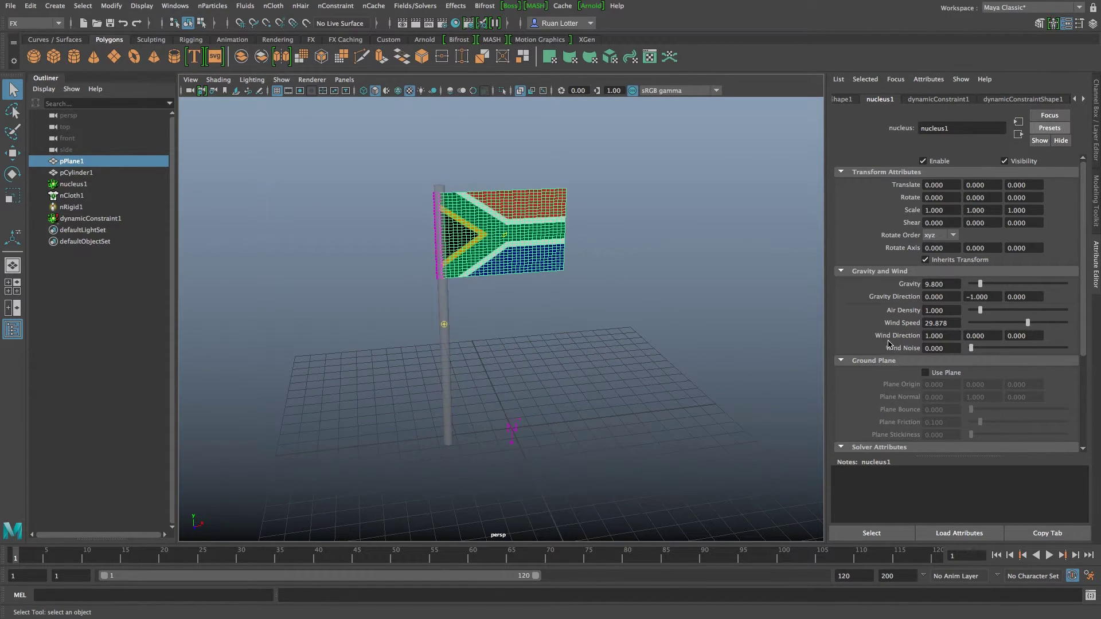
pyautogui.click(948, 335)
pyautogui.moveTo(1029, 327)
pyautogui.mouseDown()
pyautogui.moveTo(982, 324)
pyautogui.moveTo(1025, 322)
pyautogui.mouseUp()
pyautogui.click(1049, 555)
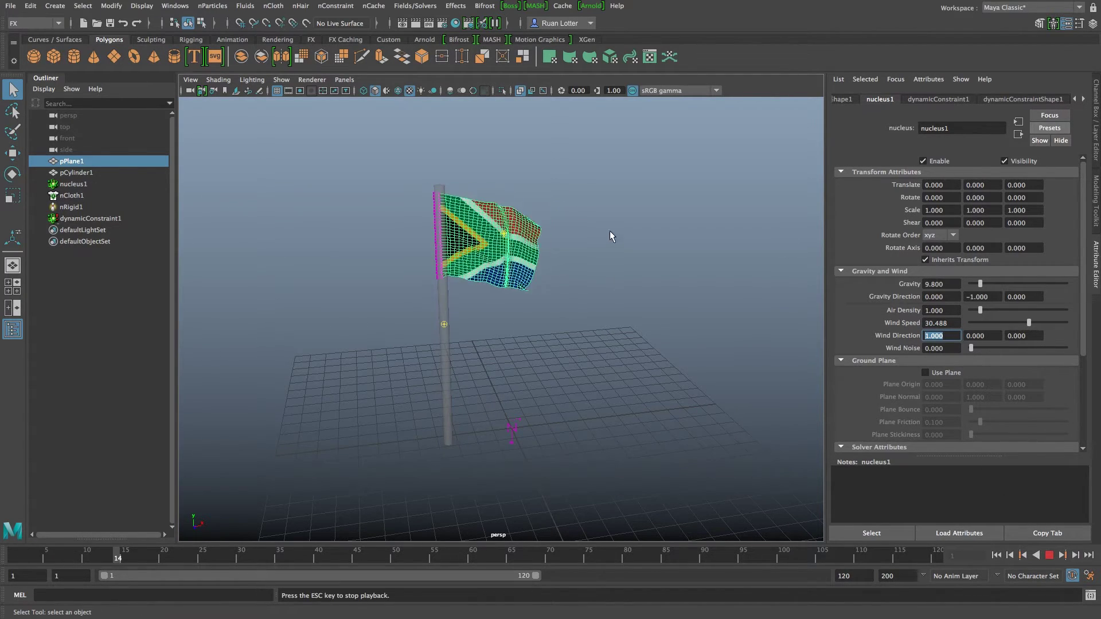
pyautogui.click(646, 277)
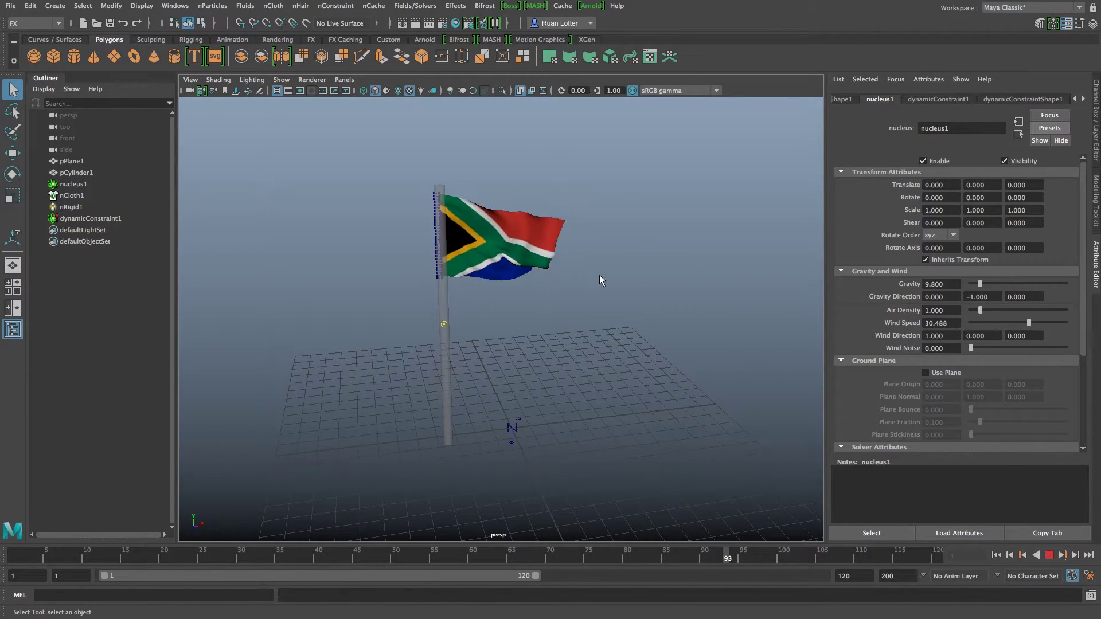
# Step: Rewind, add a turbulence field to the flag plane and raise it near the flag
pyautogui.click(1050, 555)
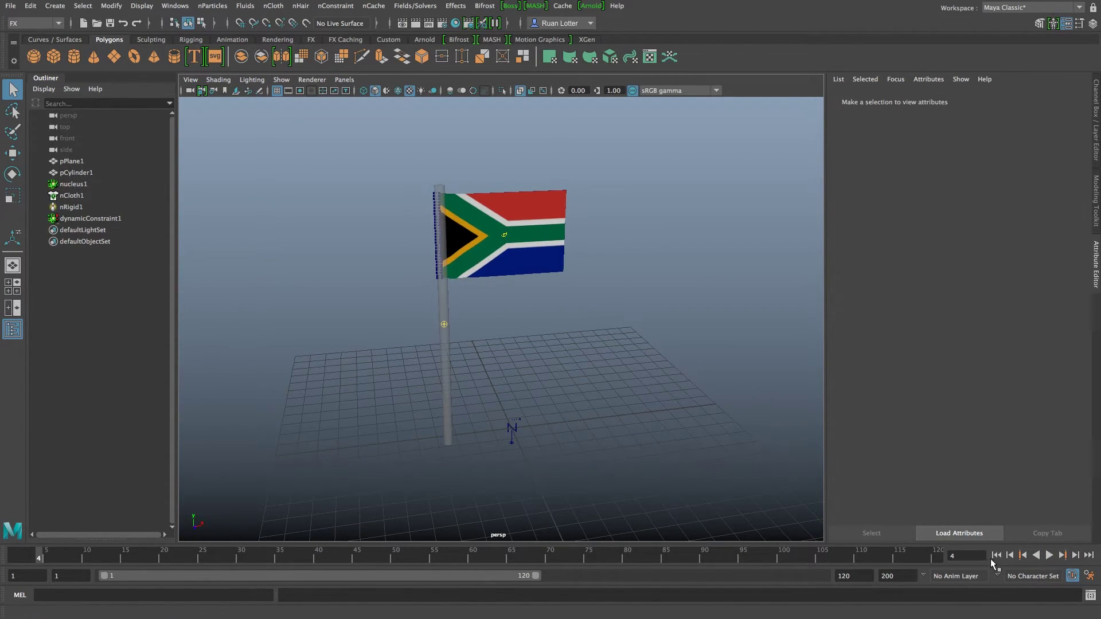
pyautogui.click(996, 555)
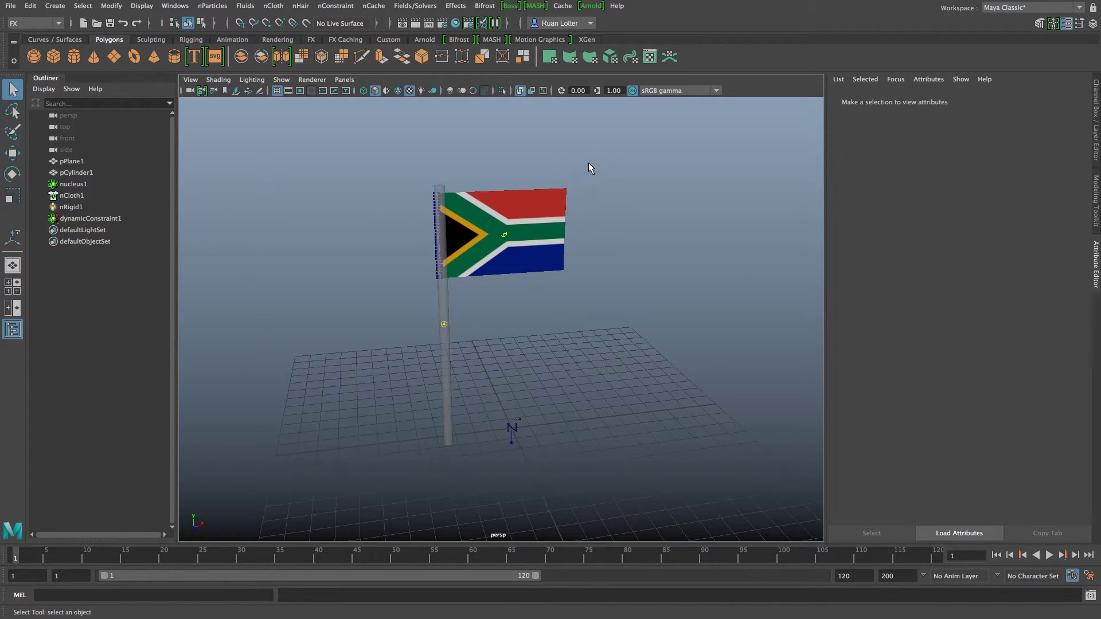
pyautogui.moveTo(588, 163); pyautogui.dragTo(497, 238)
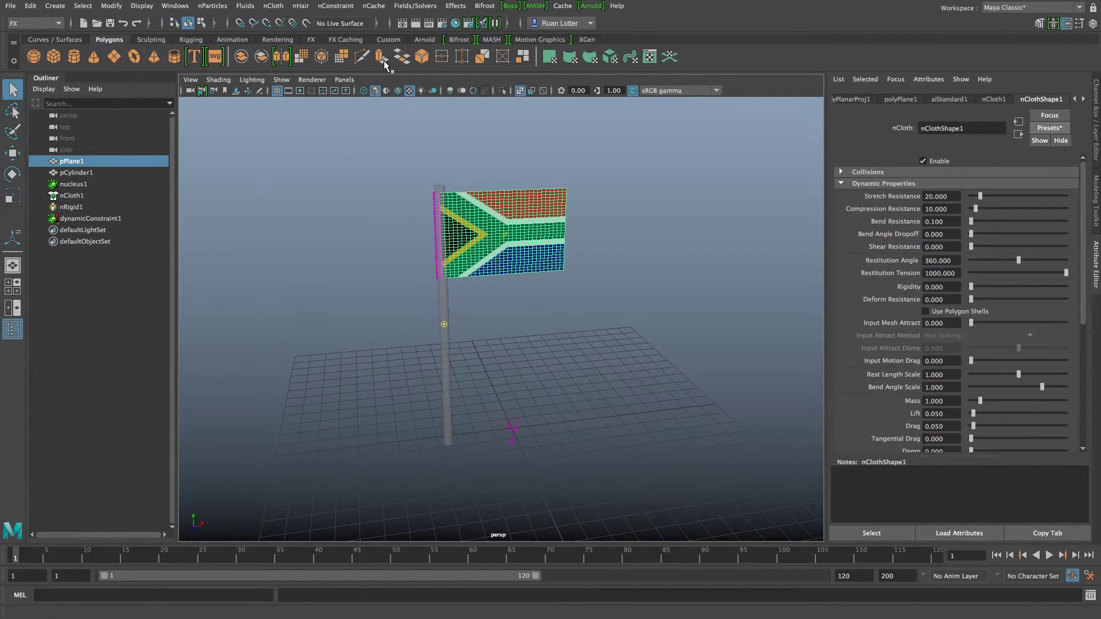
pyautogui.click(416, 7)
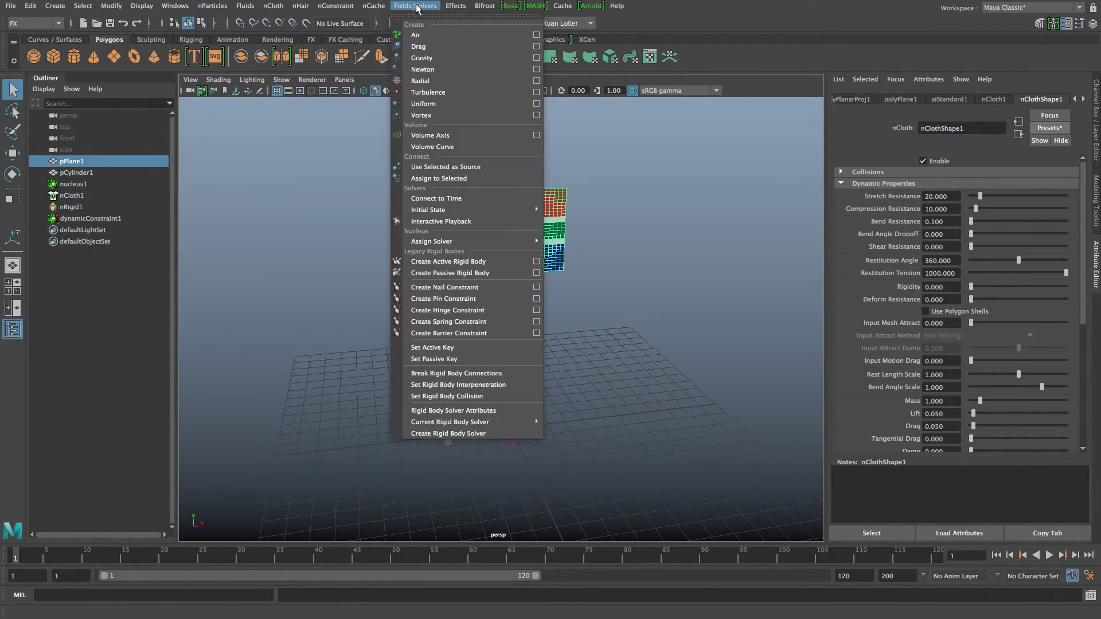
pyautogui.click(432, 93)
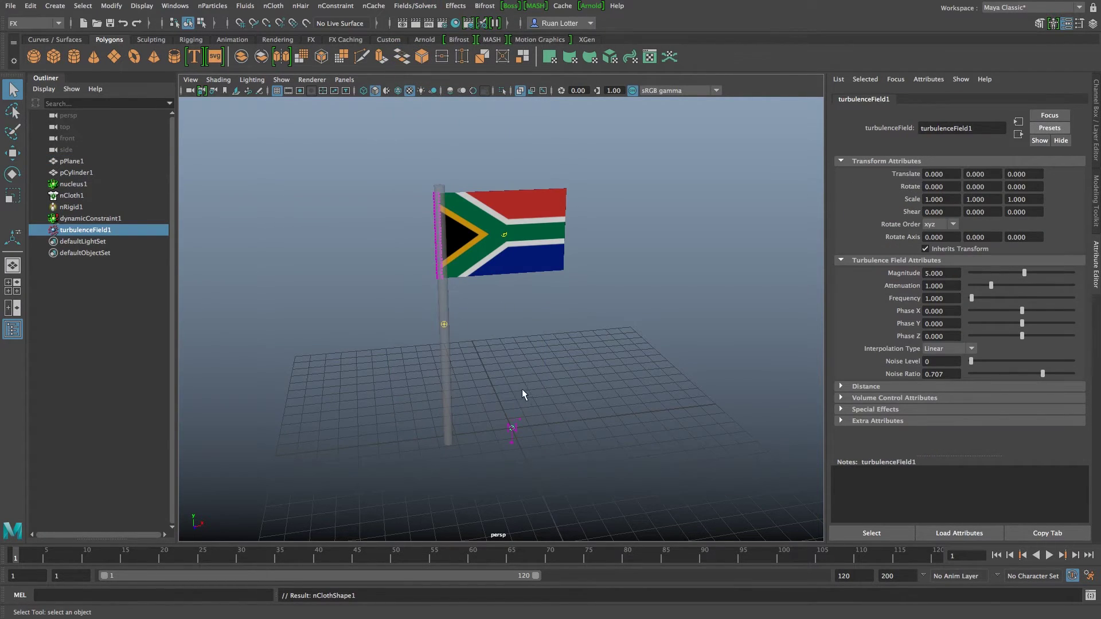
pyautogui.press('w')
pyautogui.moveTo(512, 418); pyautogui.dragTo(543, 353)
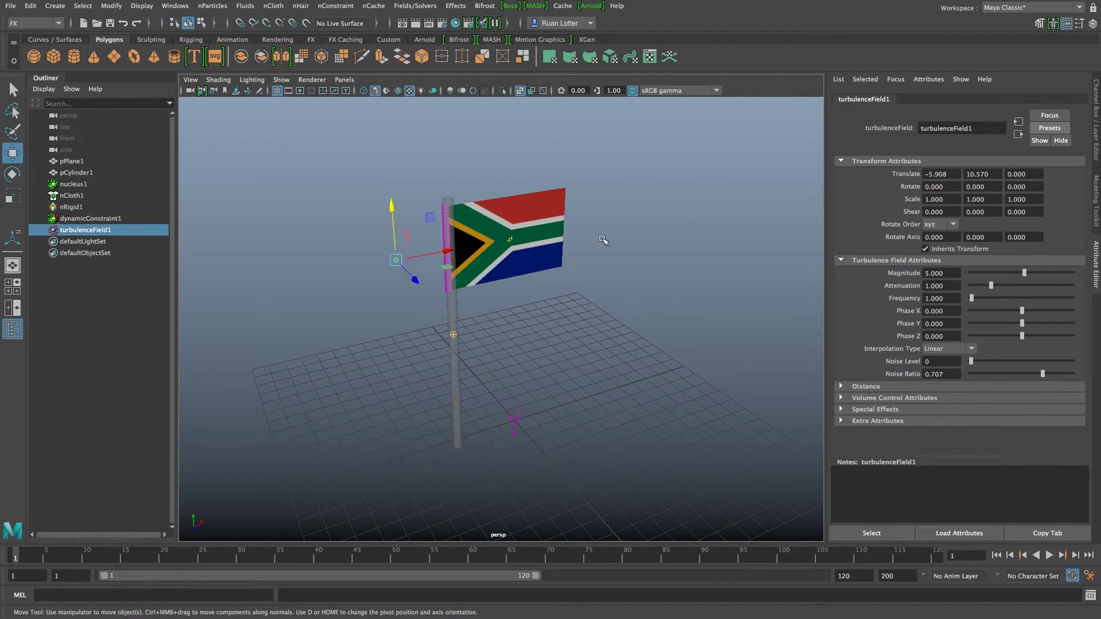
pyautogui.click(369, 221)
pyautogui.click(384, 245)
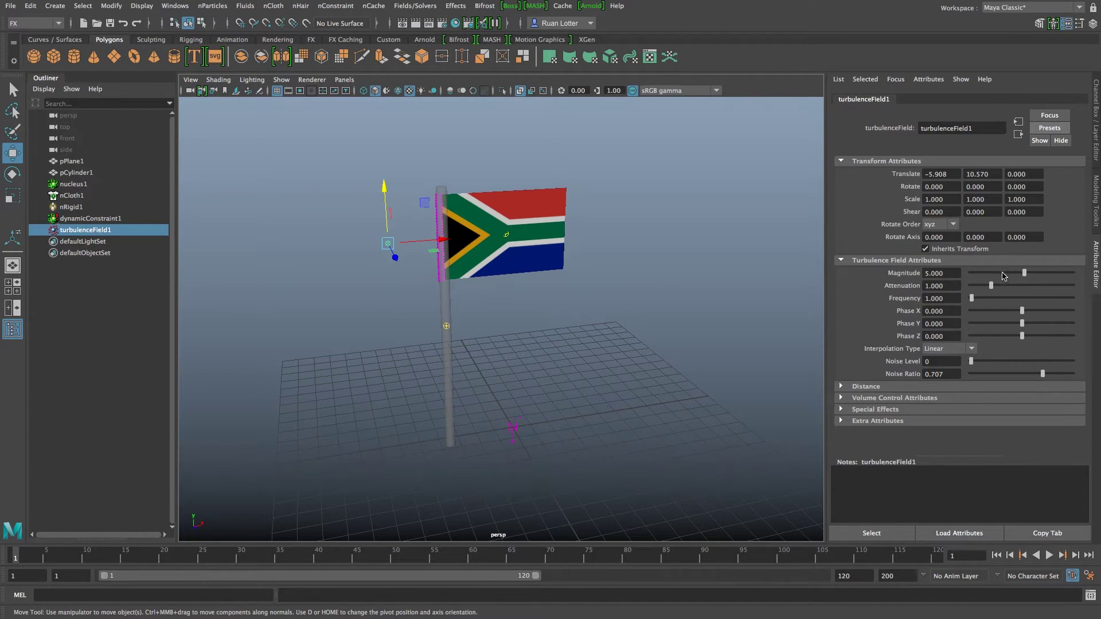
# Step: Set turbulence Magnitude 100, Frequency 40.909 and Noise Level 6, then play
pyautogui.moveTo(1025, 274); pyautogui.dragTo(1097, 273)
pyautogui.moveTo(972, 298); pyautogui.dragTo(1012, 298)
pyautogui.moveTo(988, 362); pyautogui.dragTo(1047, 362)
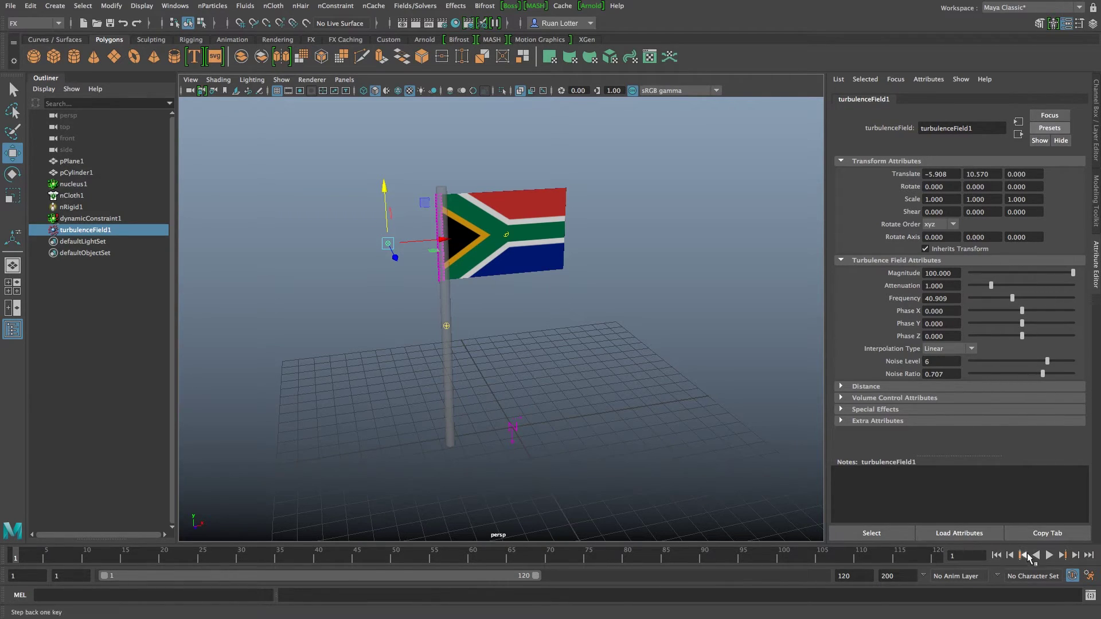
pyautogui.click(1049, 555)
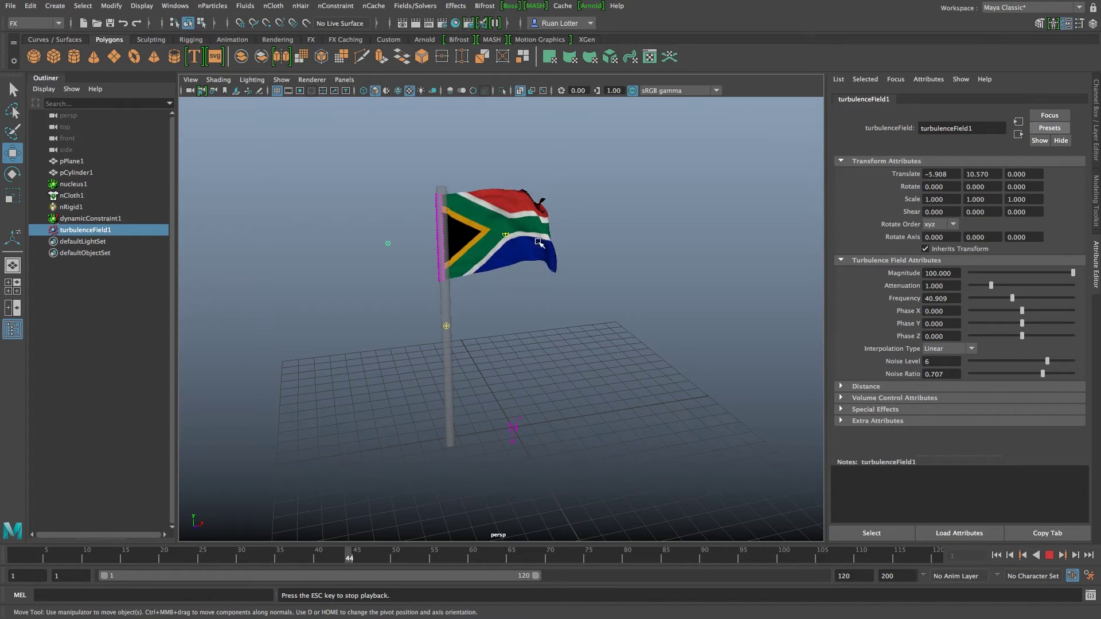
# Step: Rewind and add a vortex field to the flag plane, lifted up beside the flag
pyautogui.click(1048, 555)
pyautogui.click(996, 555)
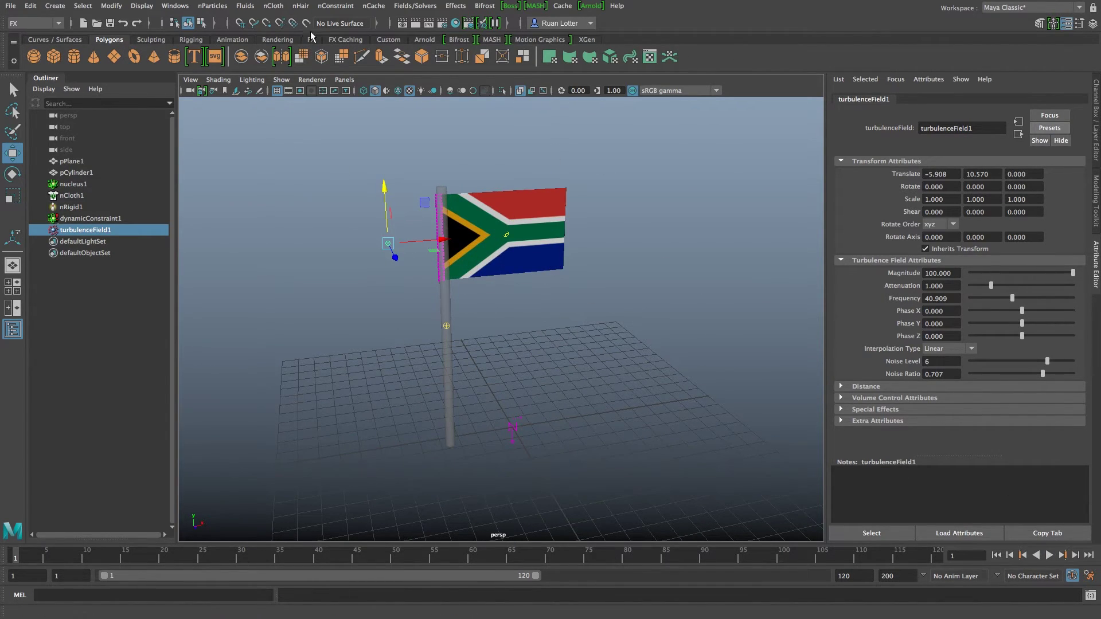
pyautogui.click(528, 207)
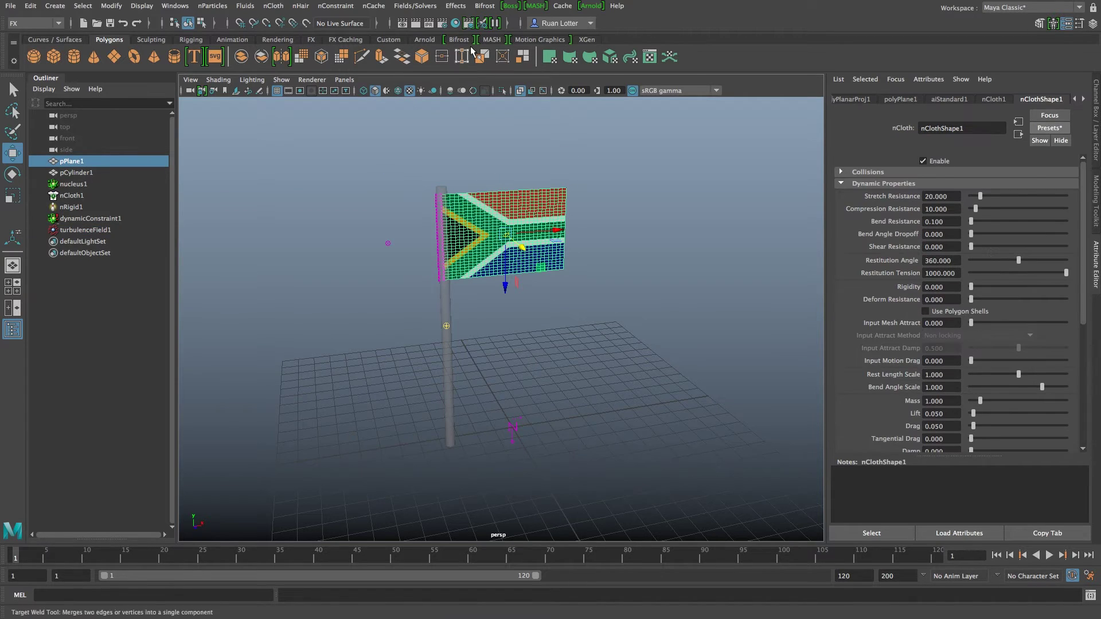
pyautogui.click(415, 6)
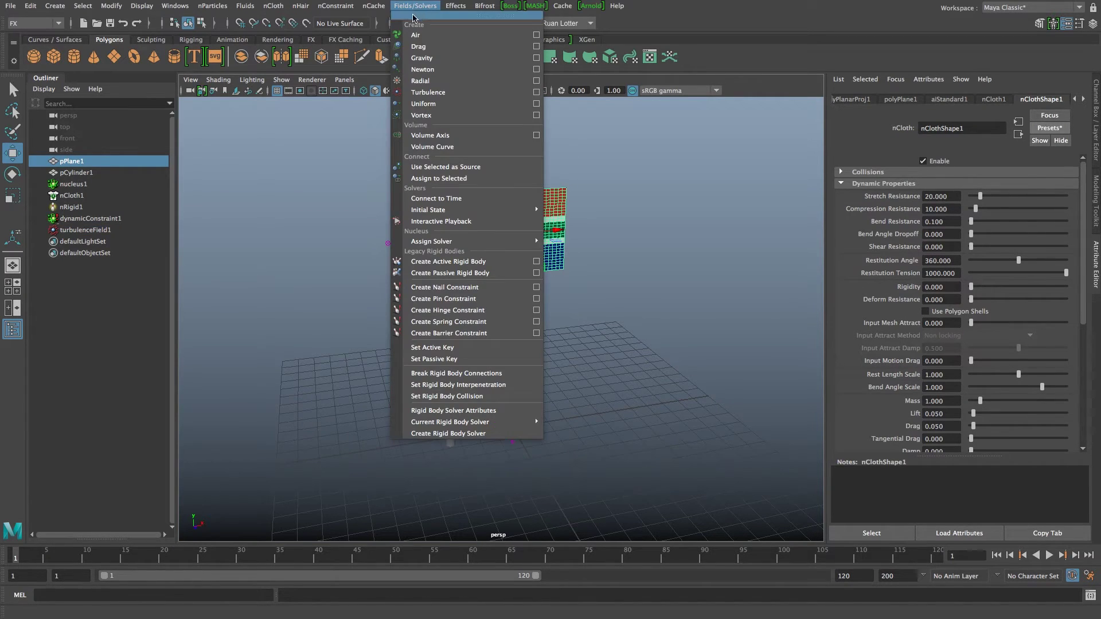
pyautogui.click(422, 116)
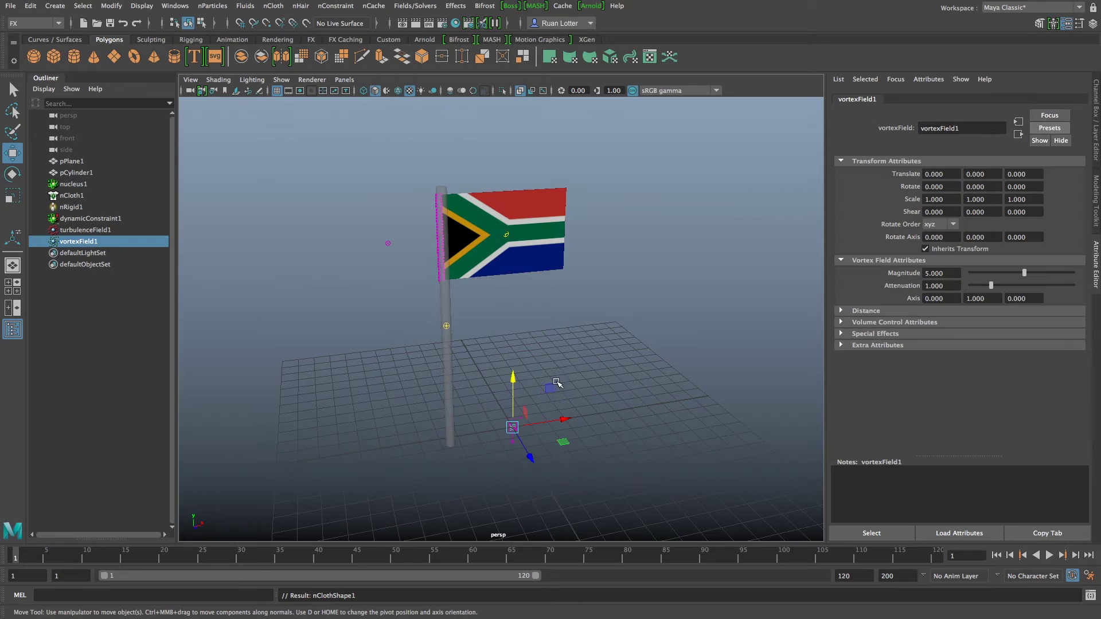
pyautogui.moveTo(529, 267); pyautogui.dragTo(529, 262)
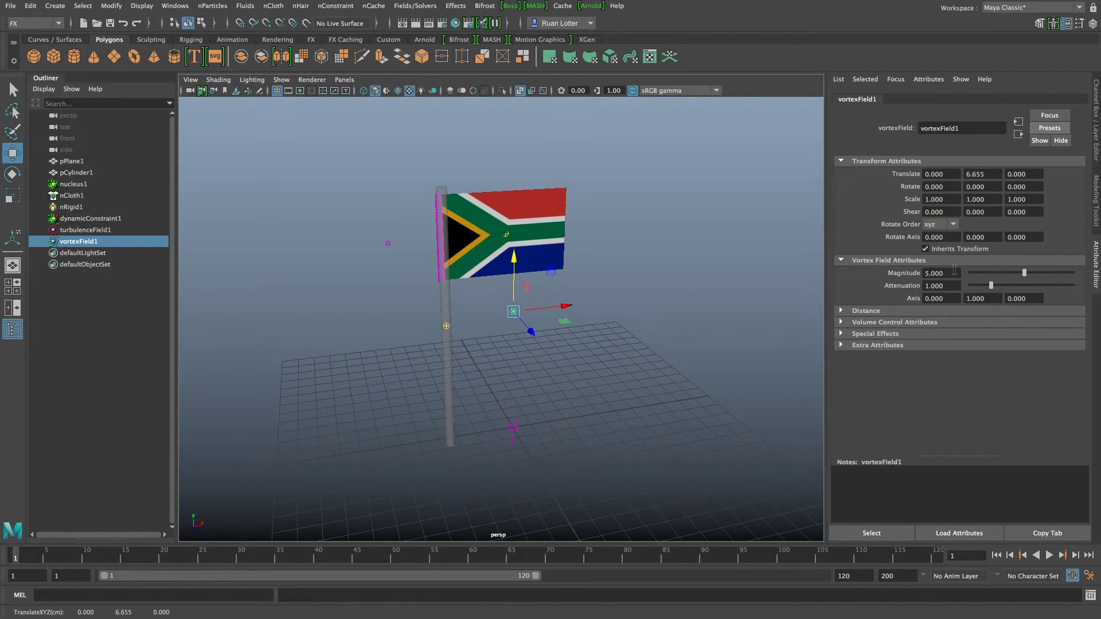
# Step: Set the vortex magnitude to 1000 and play, then raise it to 10000
pyautogui.moveTo(1020, 276); pyautogui.dragTo(1097, 270)
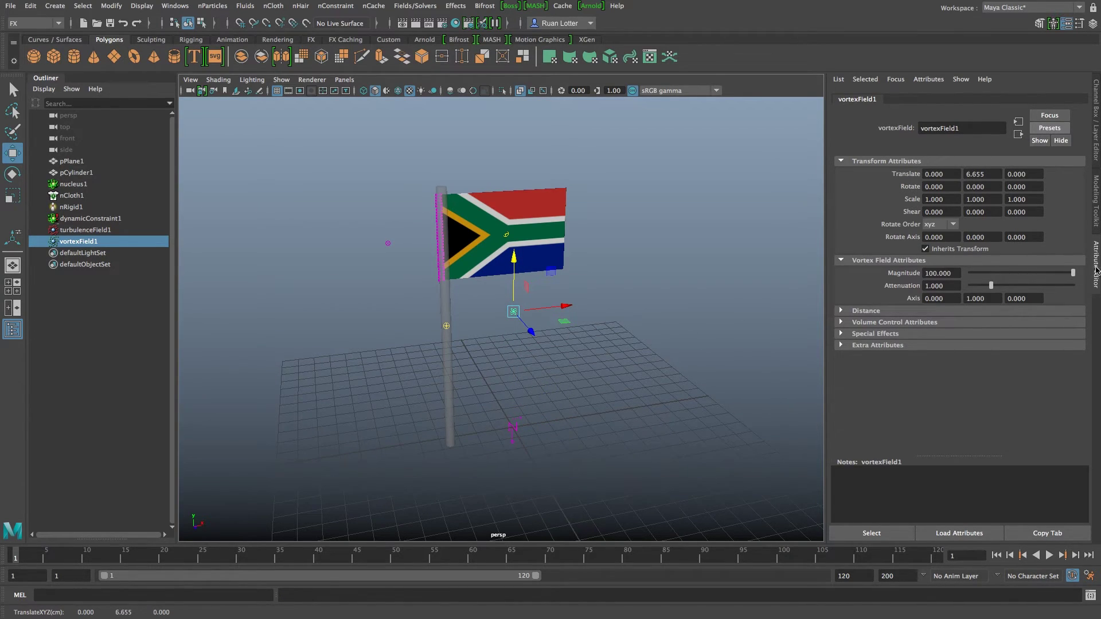
pyautogui.click(954, 274)
pyautogui.write('100')
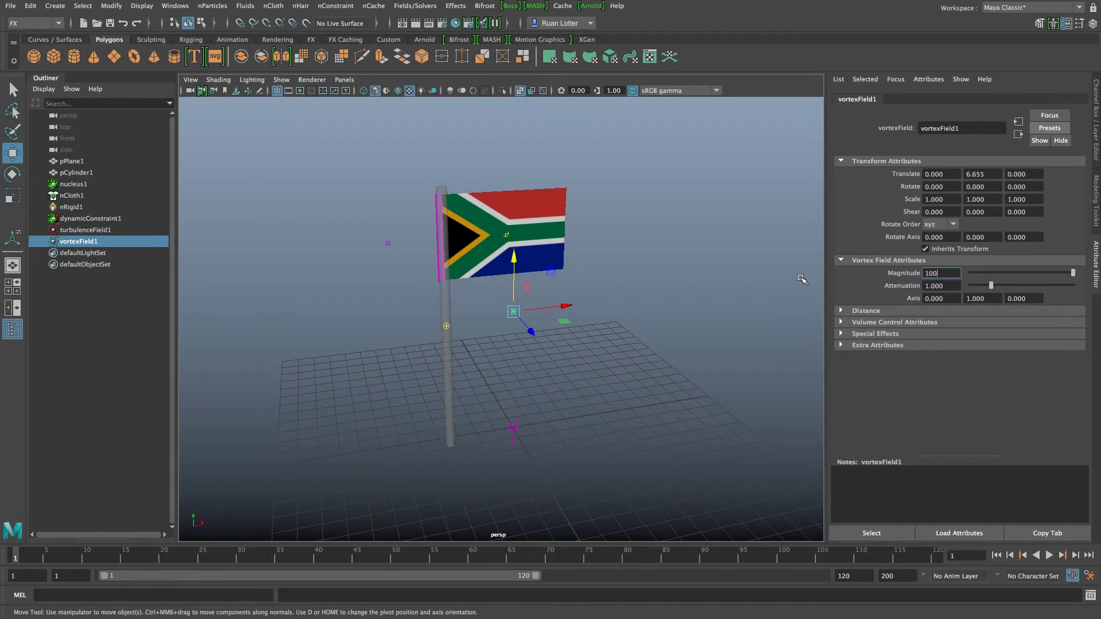
pyautogui.write('0')
pyautogui.press('Return')
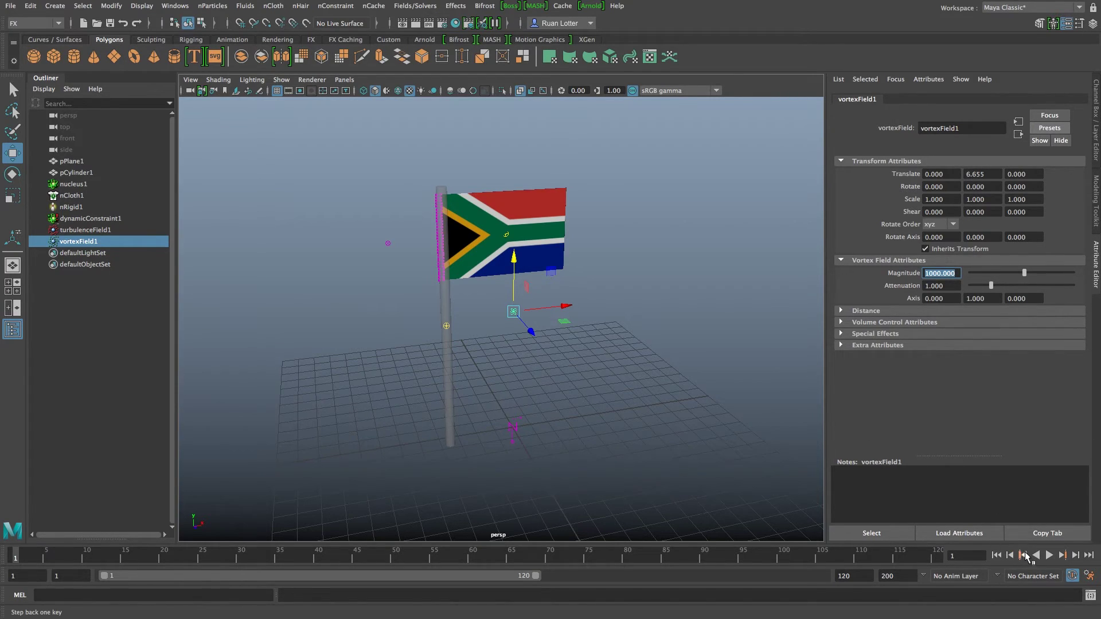
pyautogui.click(1049, 555)
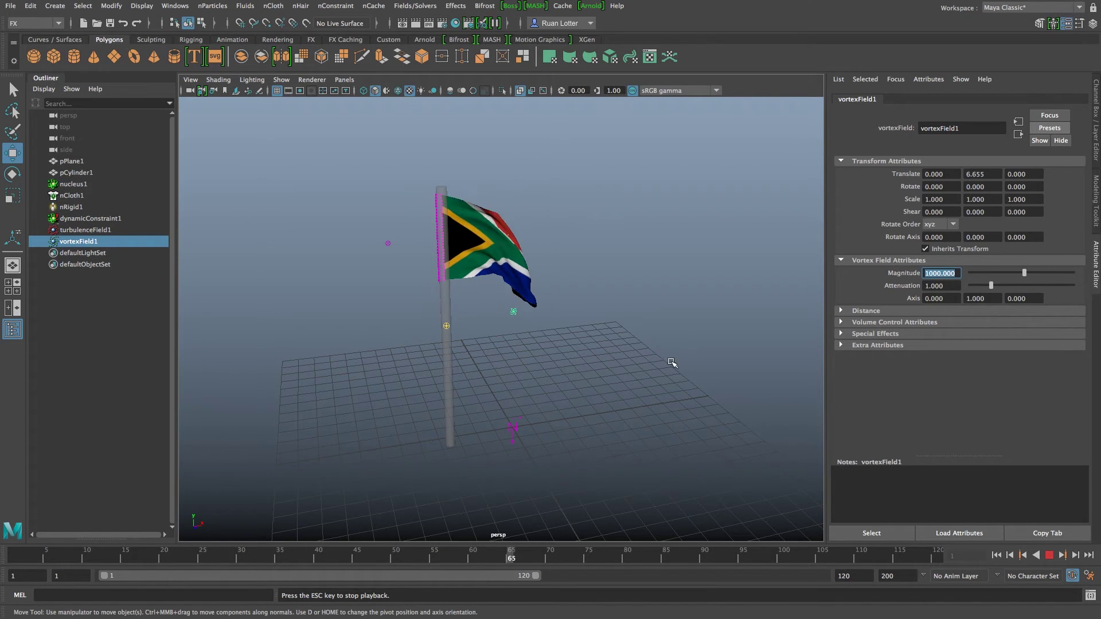
pyautogui.keyDown('alt'); pyautogui.moveTo(640, 401); pyautogui.dragTo(631, 379); pyautogui.keyUp('alt')
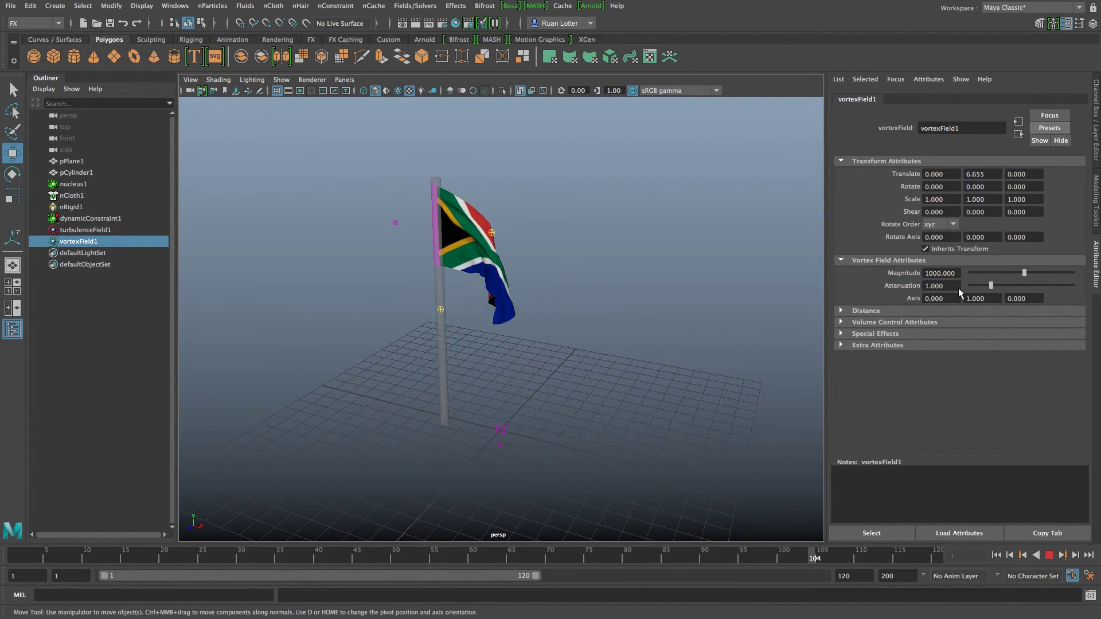
pyautogui.write('10000')
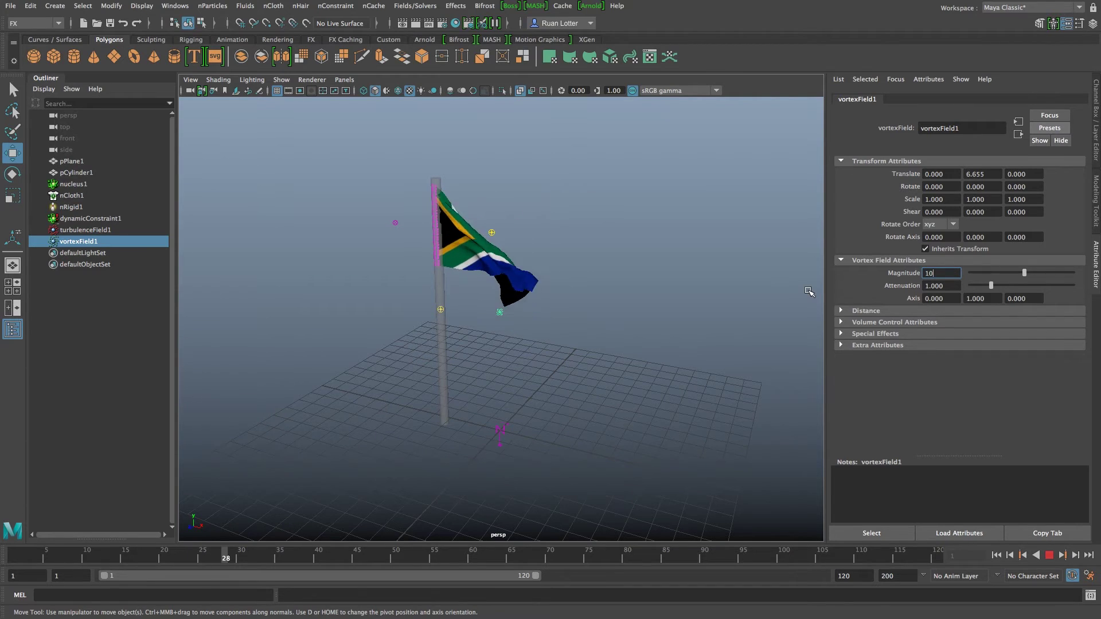
pyautogui.press('Return')
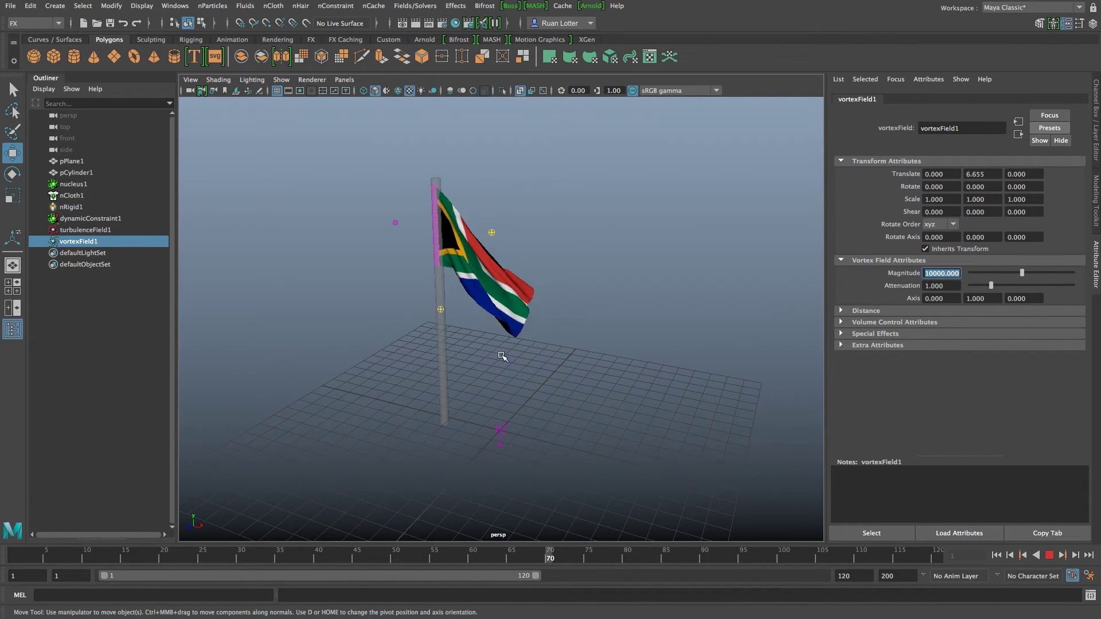
pyautogui.moveTo(499, 355)
pyautogui.keyDown('alt'); pyautogui.mouseDown()
pyautogui.moveTo(528, 361)
pyautogui.moveTo(516, 367)
pyautogui.mouseUp(); pyautogui.keyUp('alt')
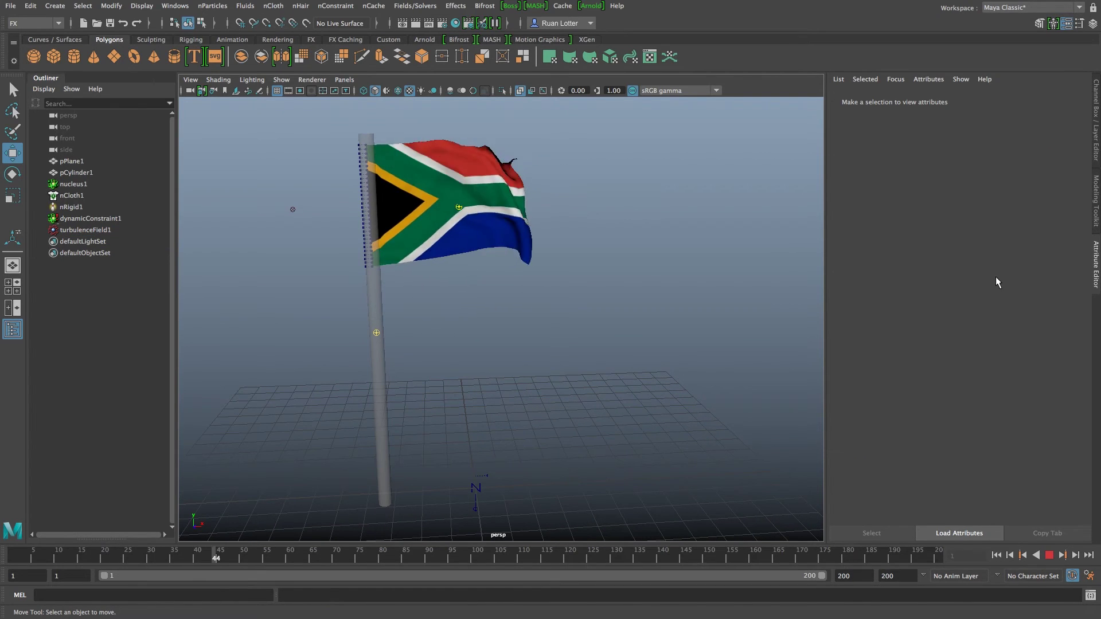